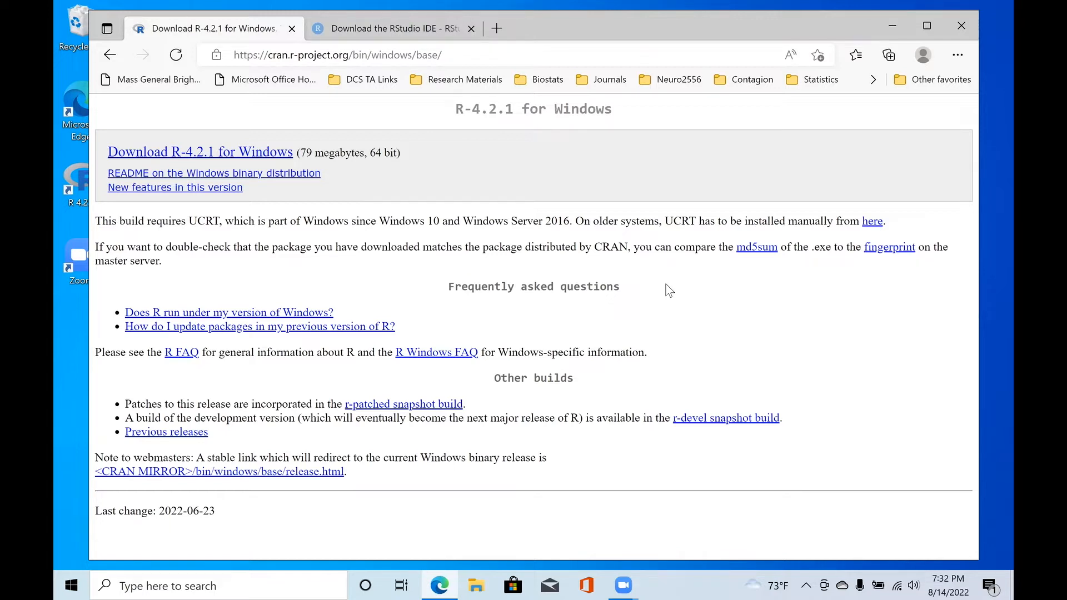
Step: Look over the RStudio Desktop download section and the list of installers, and return to the R-4.2.1 for Windows page
click(418, 26)
scroll(403, 224, down, 5)
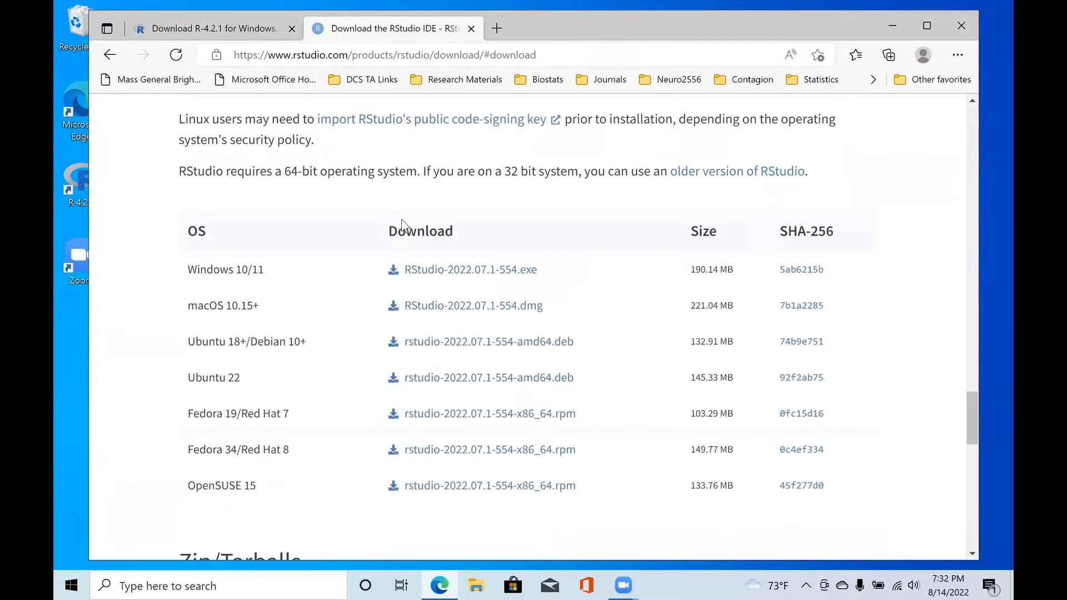
scroll(401, 219, up, 6)
scroll(402, 222, up, 3)
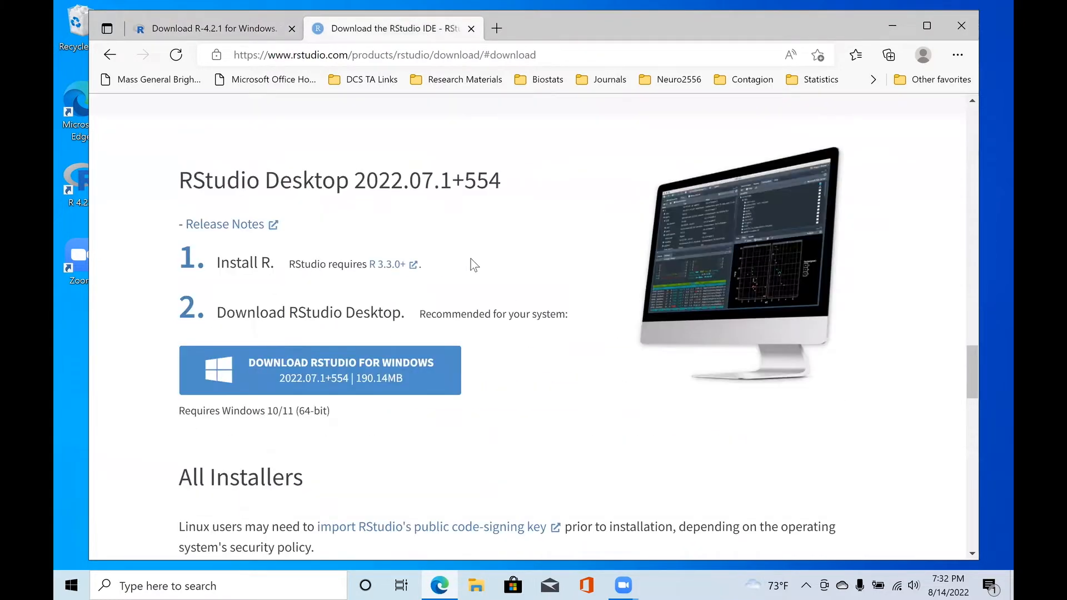
scroll(472, 258, up, 1)
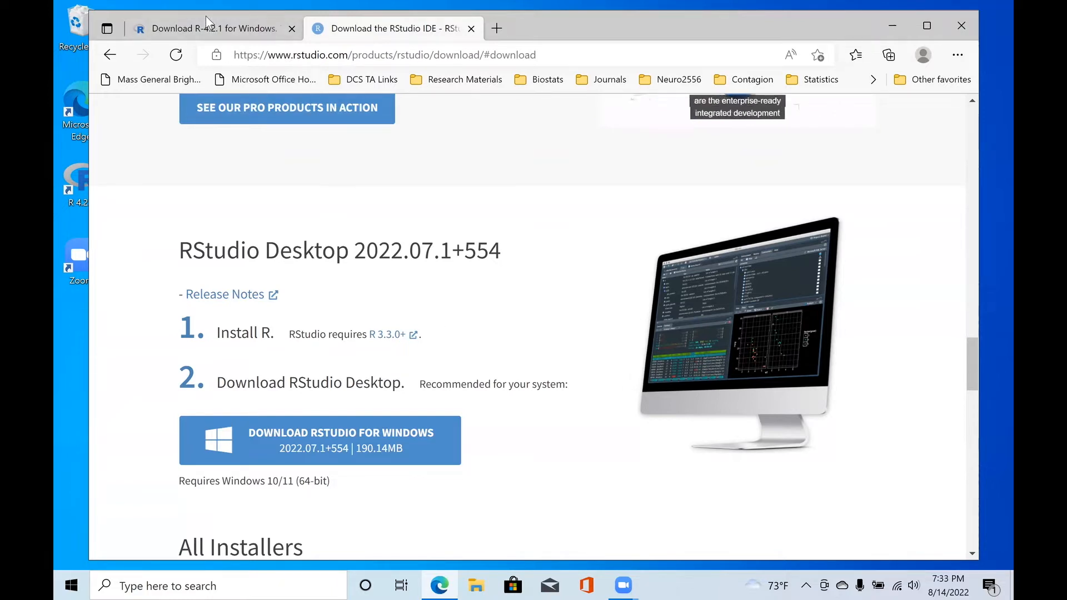
click(195, 30)
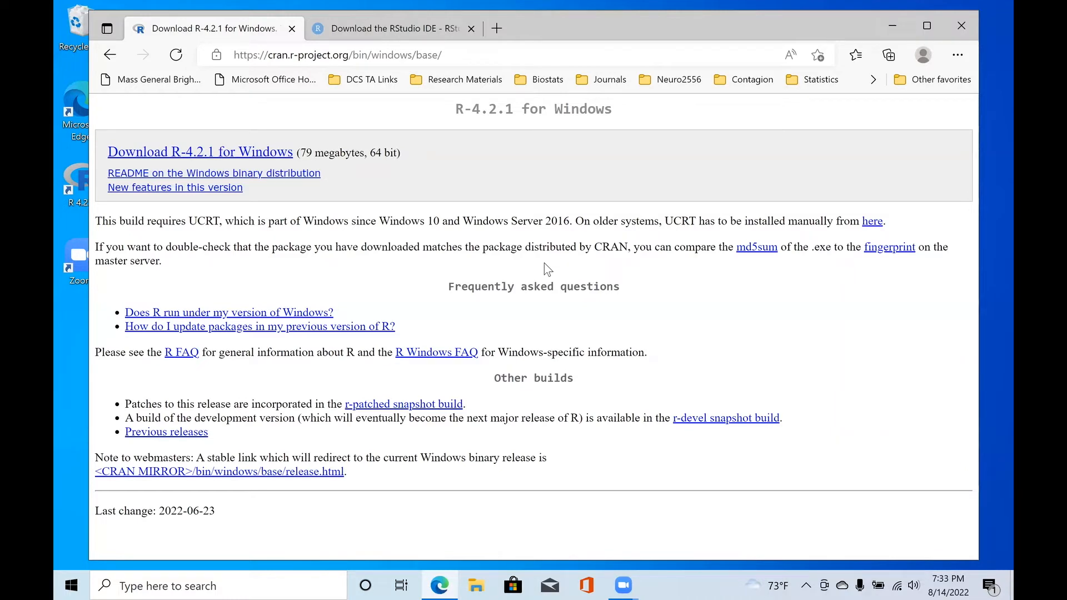
Step: Search Windows for System Information, check the computer's system type in its summary, and close the window
click(237, 580)
text(system)
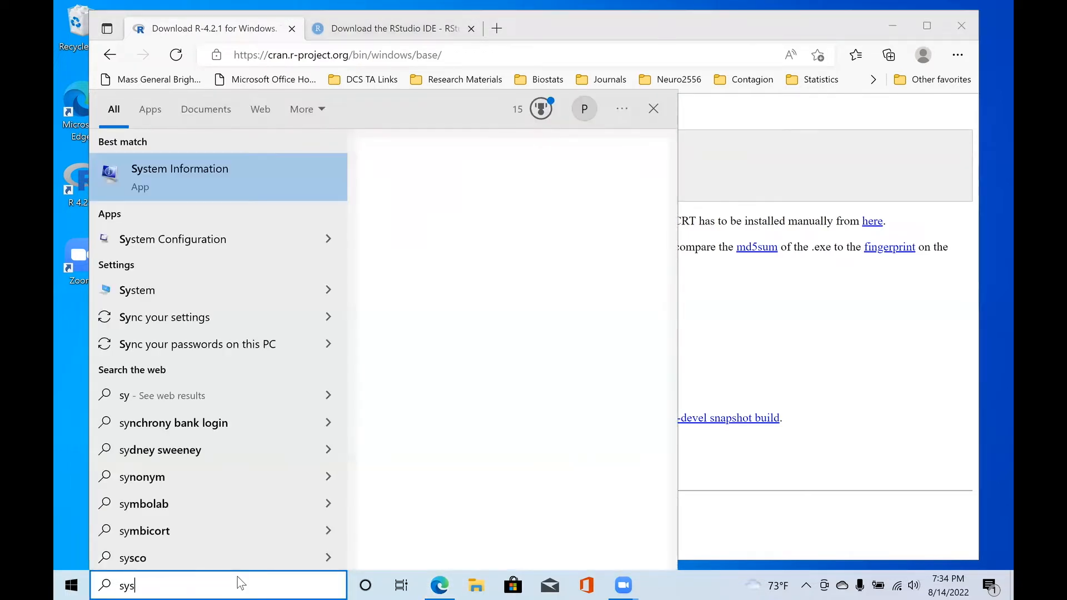
click(245, 182)
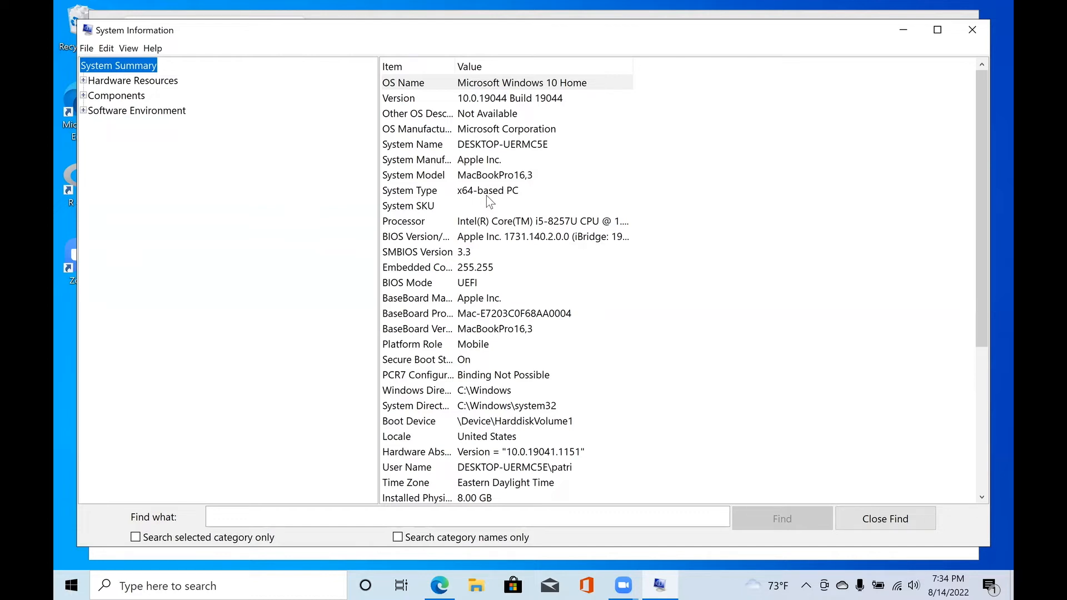
click(976, 25)
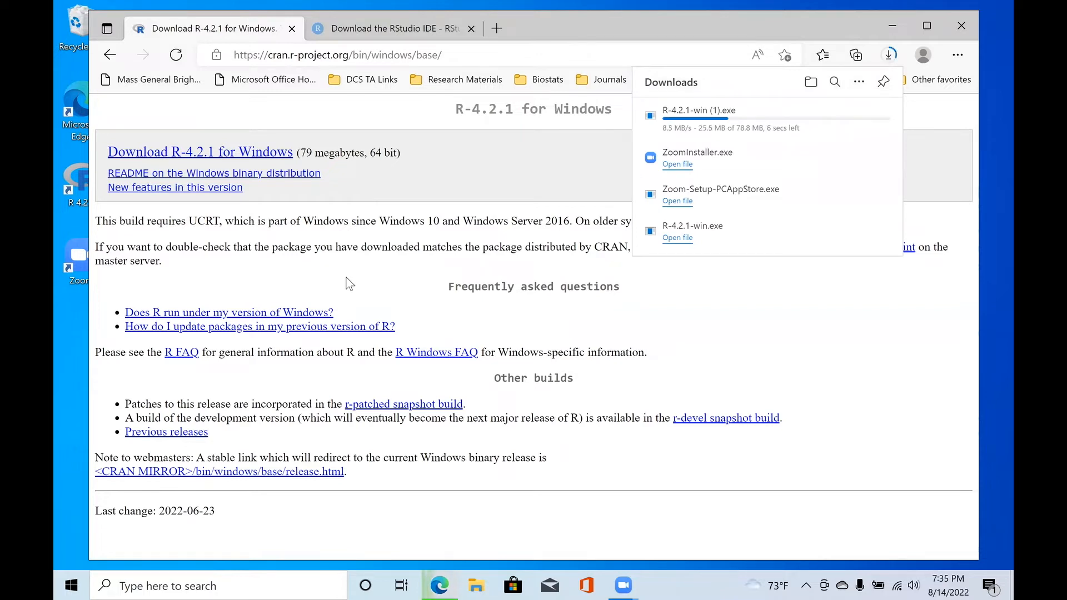
Step: Show the downloaded R-4.2.1-win (1) installer in the Downloads folder and run it from there
mouse_move(738, 117)
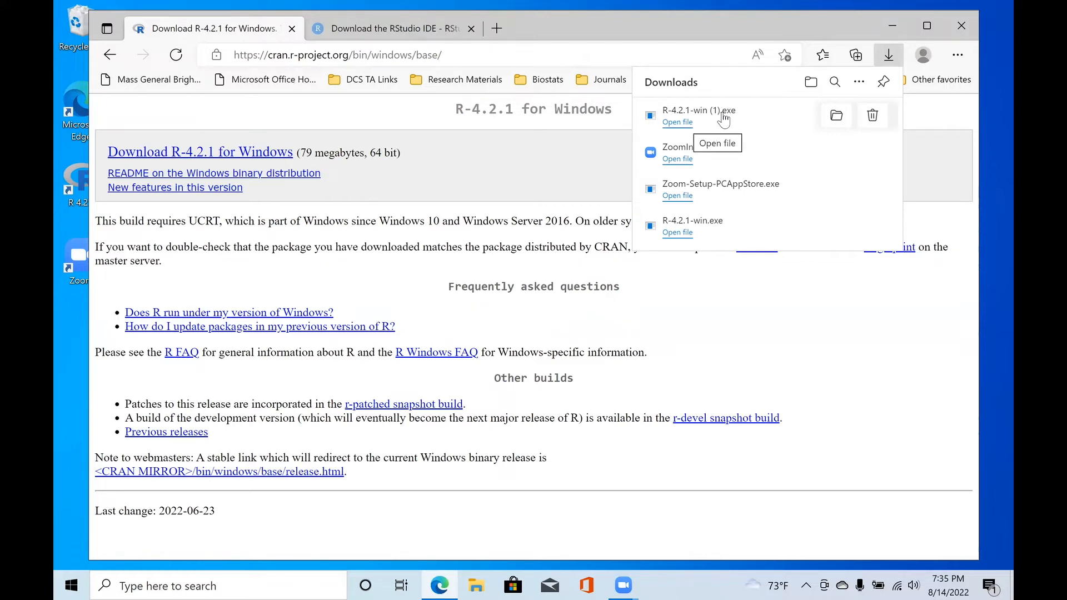
click(723, 119)
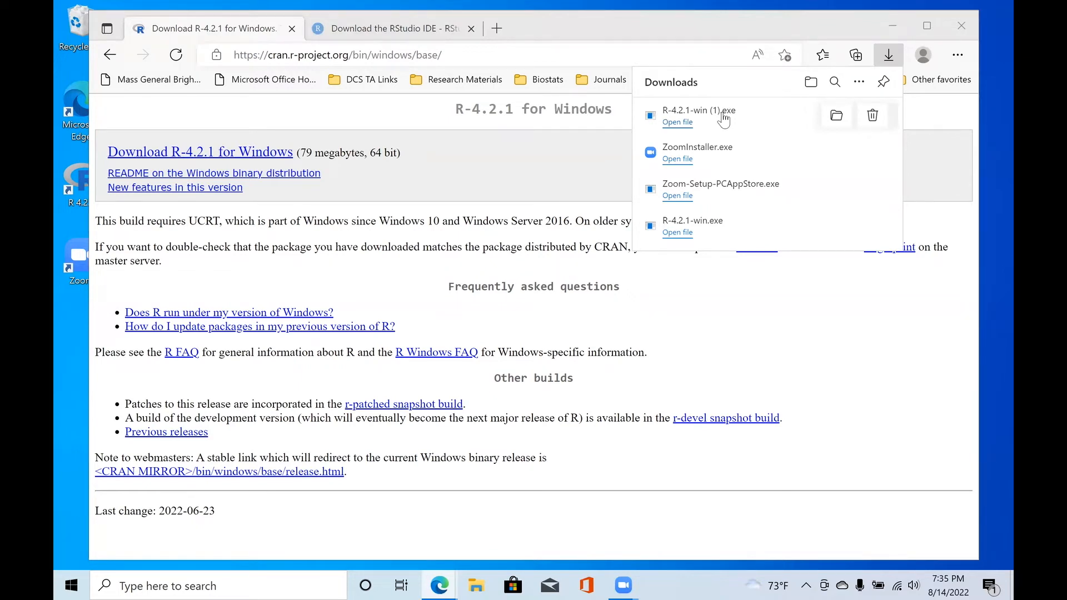
click(836, 115)
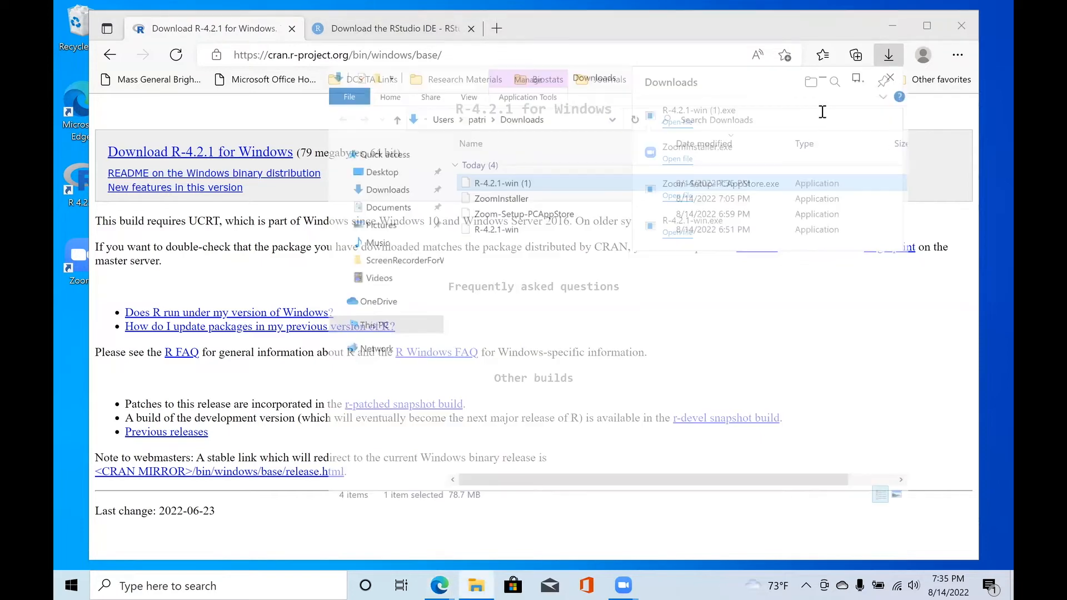
double_click(598, 183)
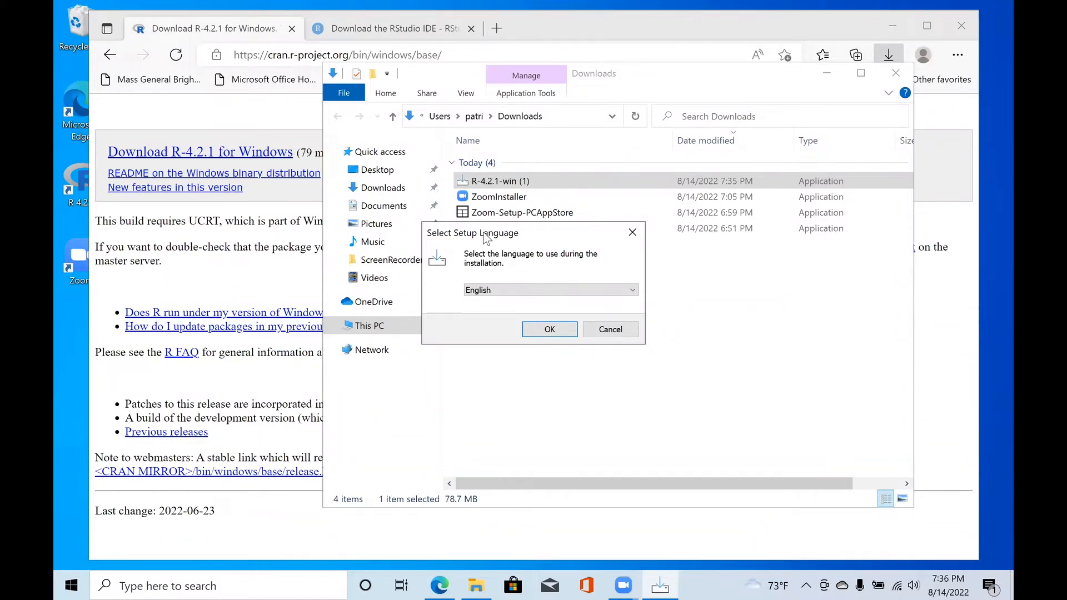
Step: Set up R 4.2.1 in English in the existing C:\Program Files\R\R-4.2.1 folder, with the user installation components and default startup options
click(547, 330)
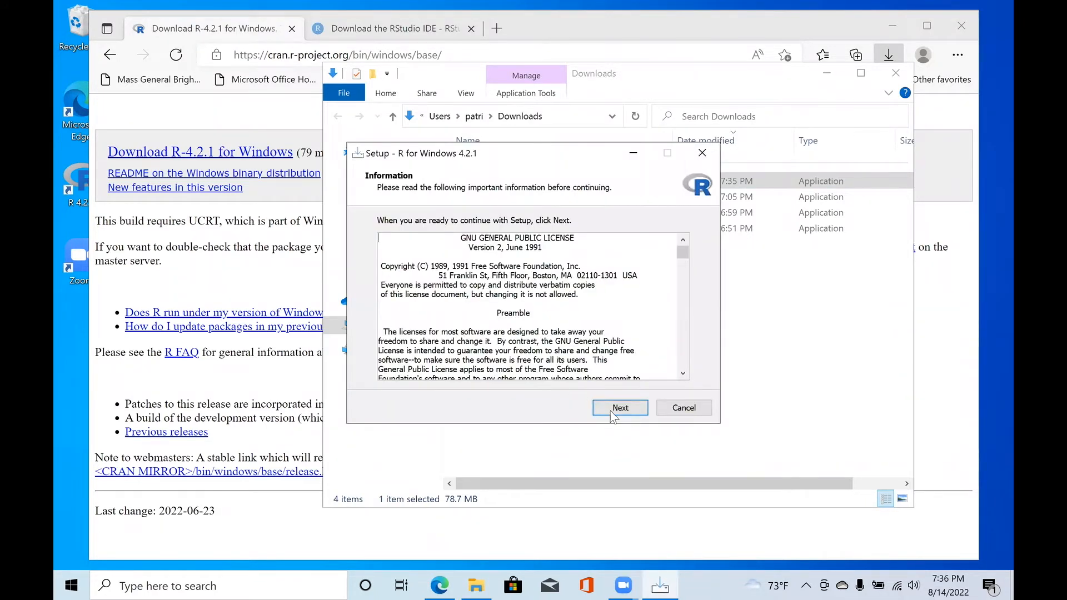
click(626, 409)
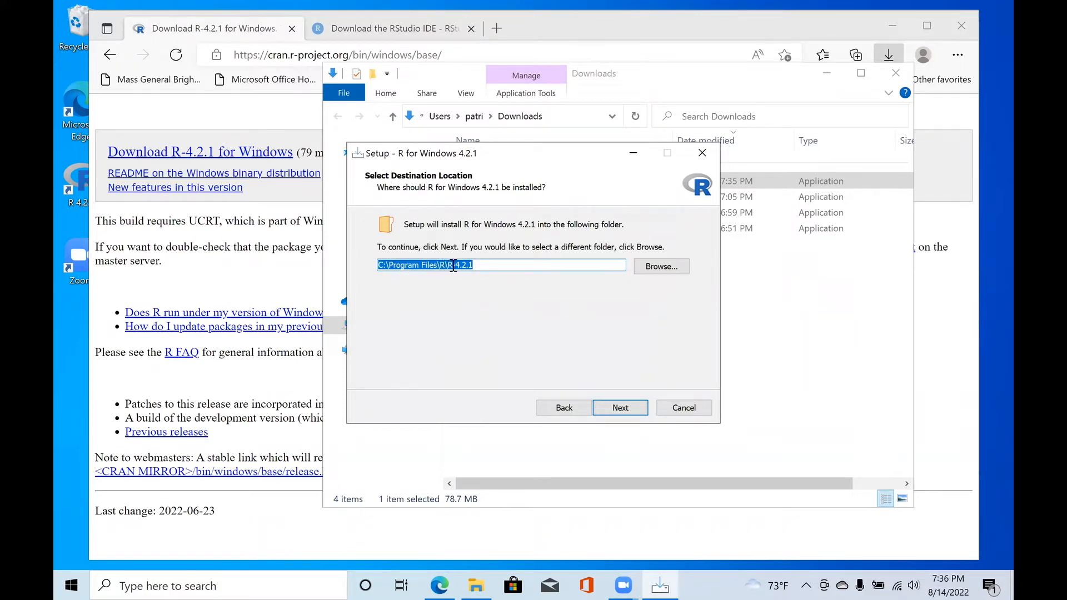
click(620, 414)
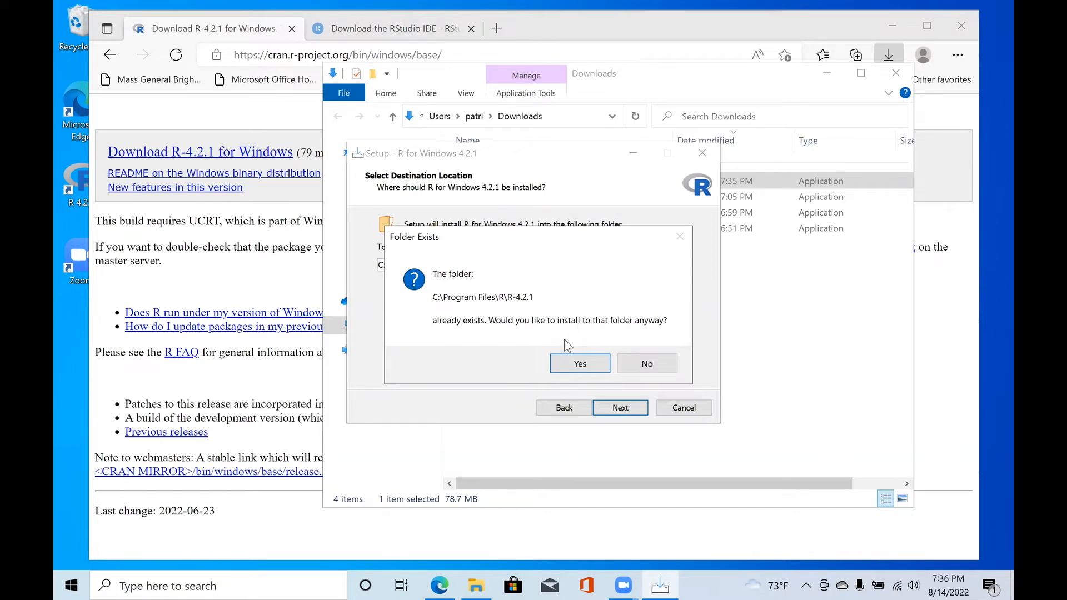
click(565, 366)
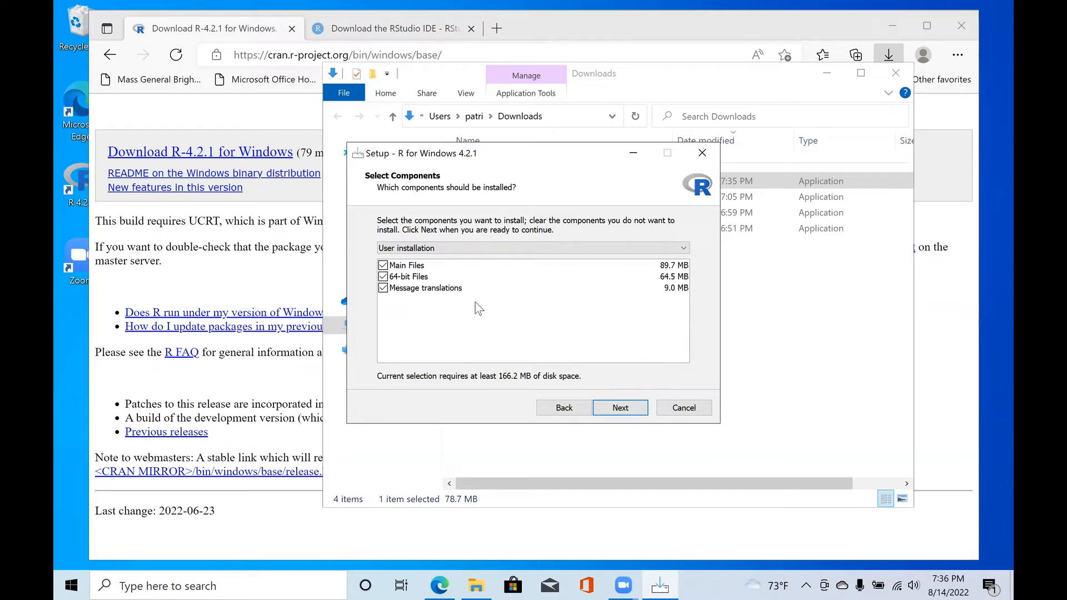
click(622, 408)
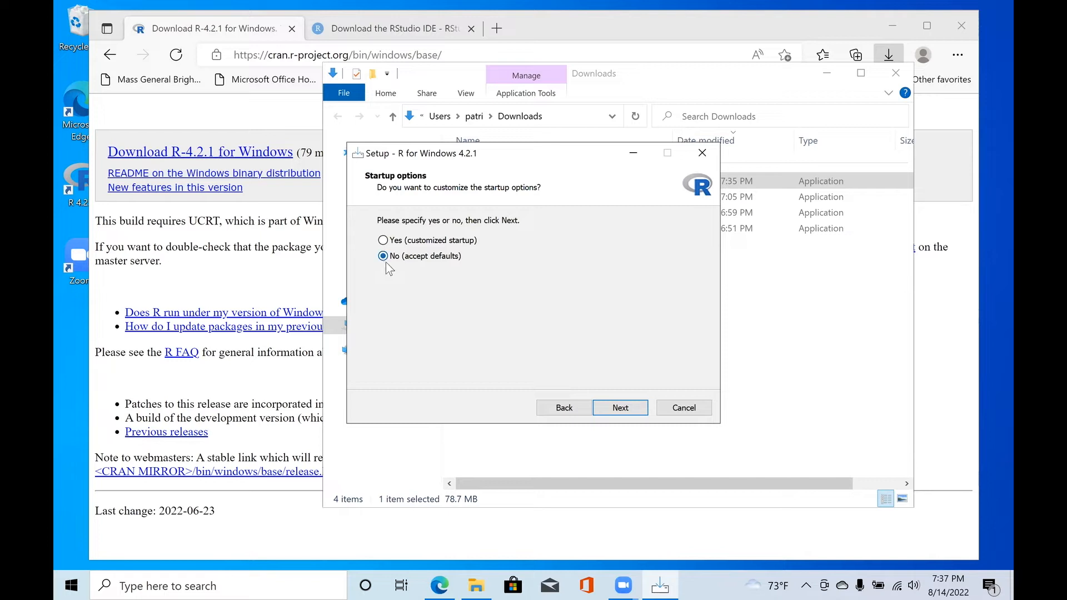
click(619, 409)
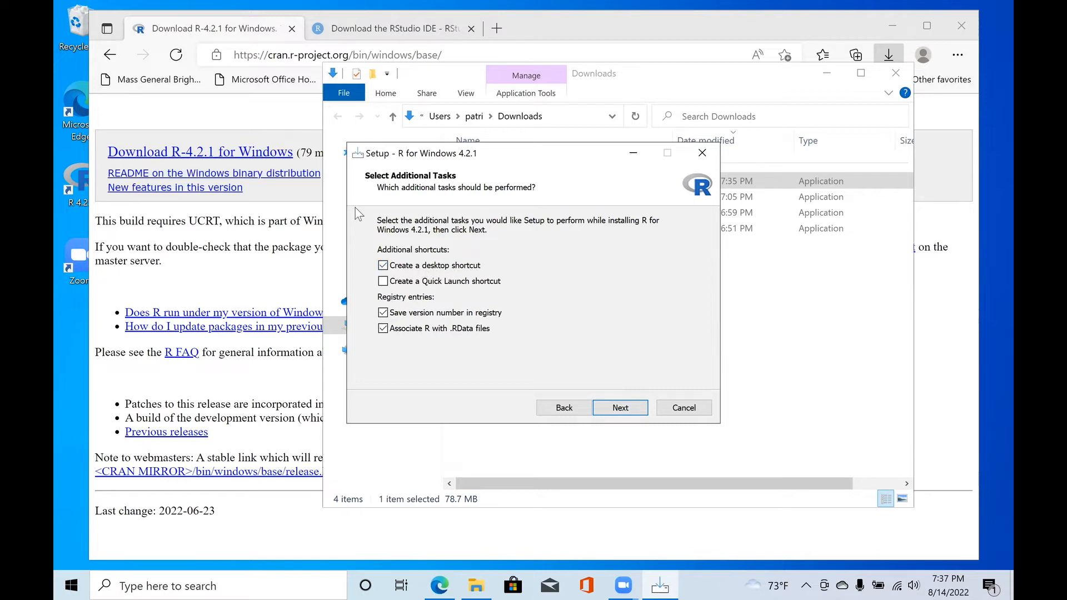
Step: Move the browser window aside to reveal the desktop shortcuts, and minimize it to get back to the R setup wizard
click(547, 33)
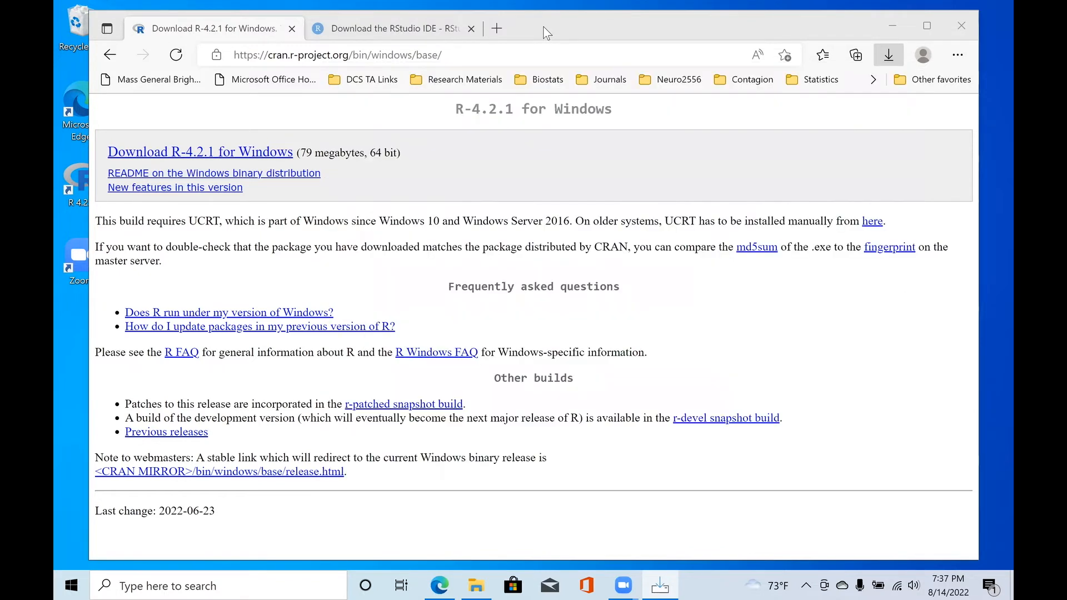
drag(547, 33, 639, 26)
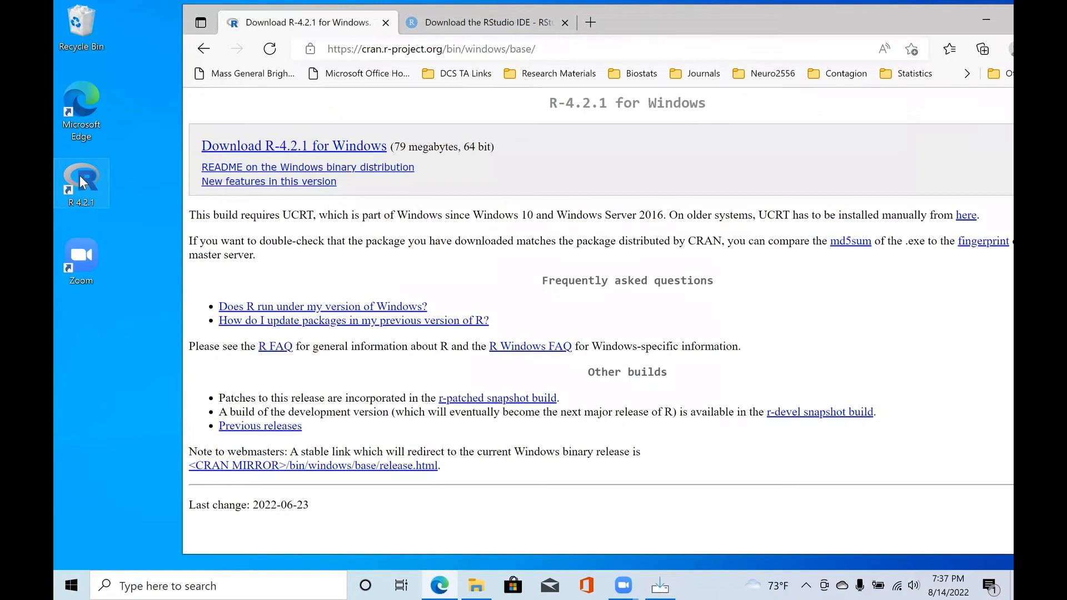
click(987, 18)
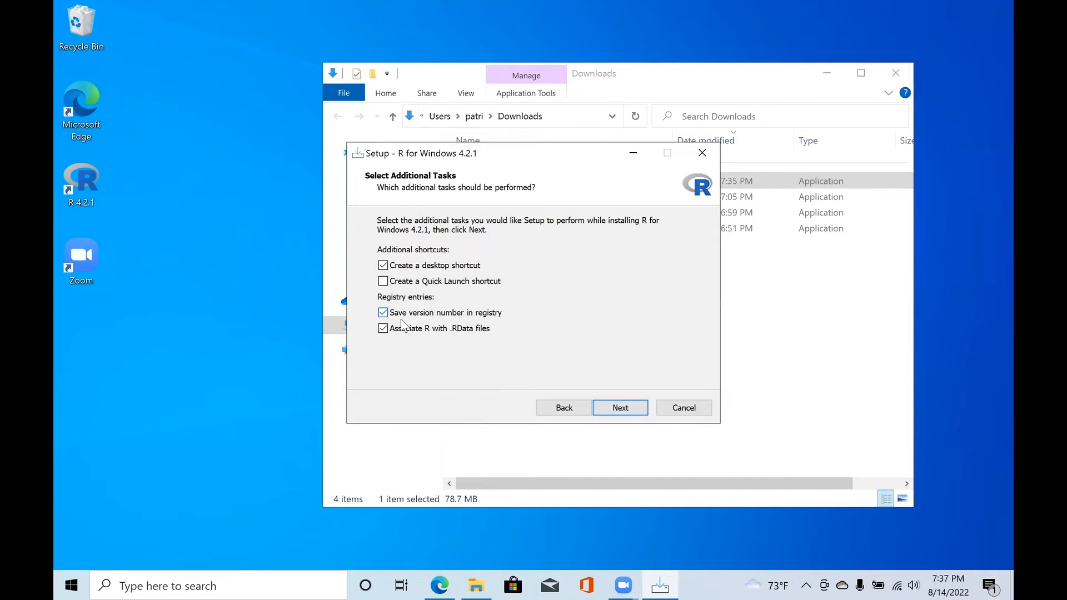
Step: Install R with a desktop shortcut, the version saved in the registry and .RData files associated, and finish the setup wizard
click(619, 409)
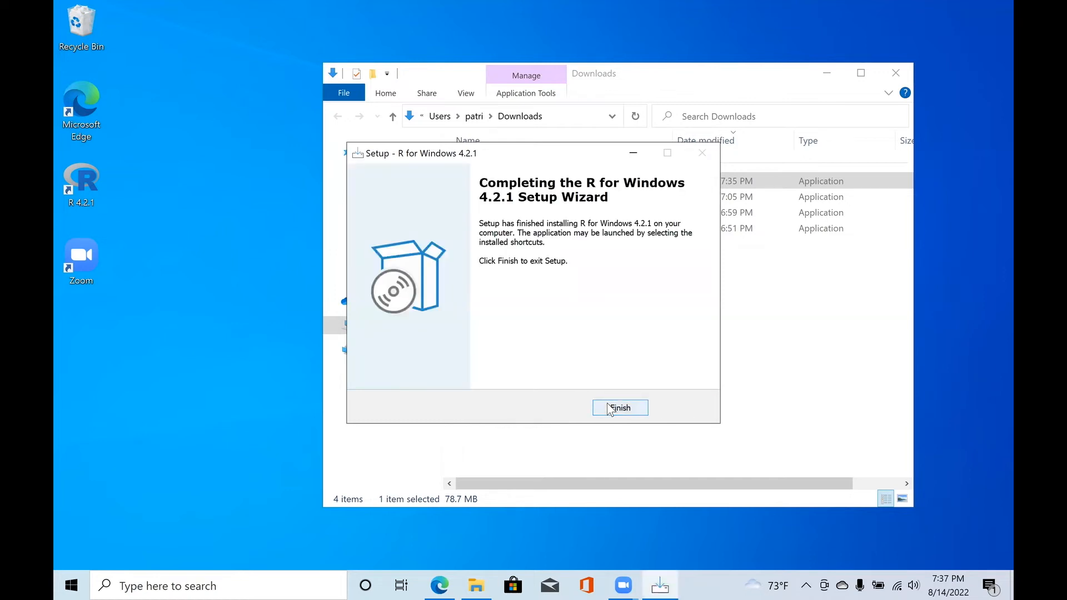
click(611, 408)
click(211, 385)
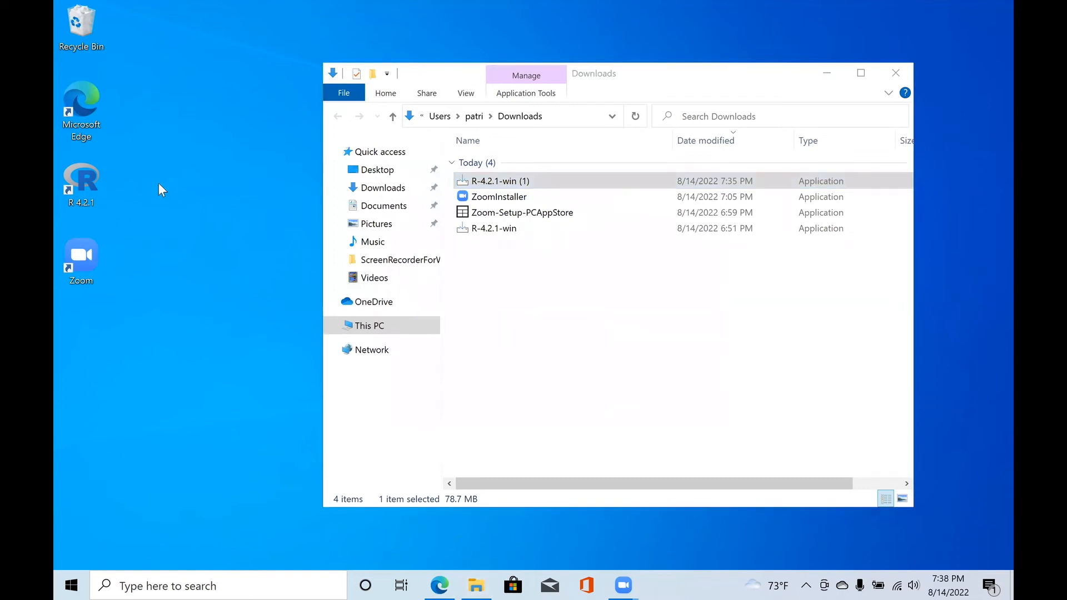
Step: Launch R 4.2.1 from the desktop and run 2+2 and seq(0,10,by=0.5) in the console
double_click(93, 175)
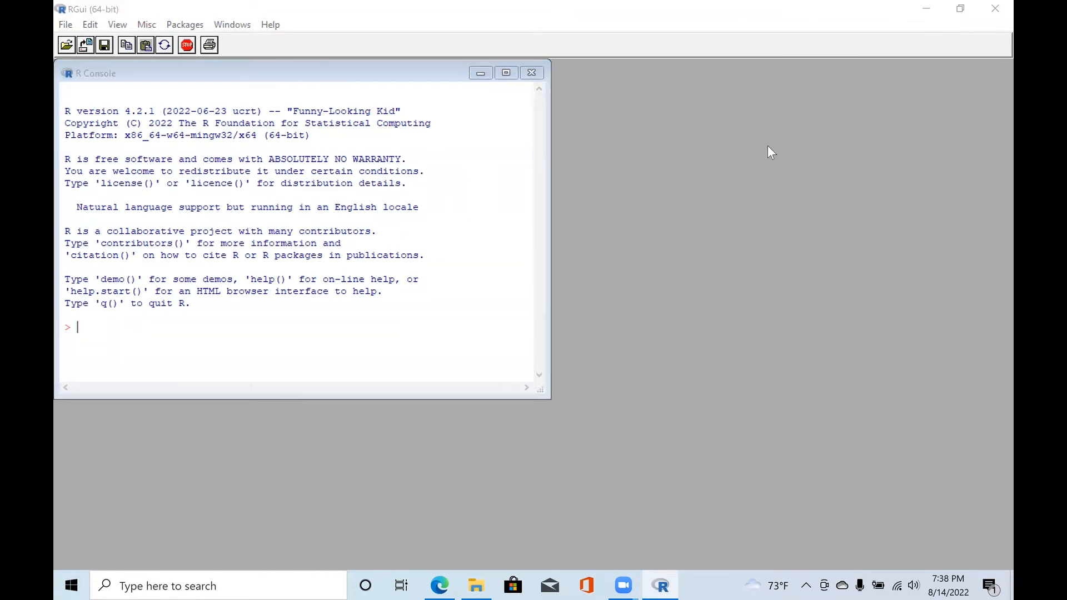
click(207, 368)
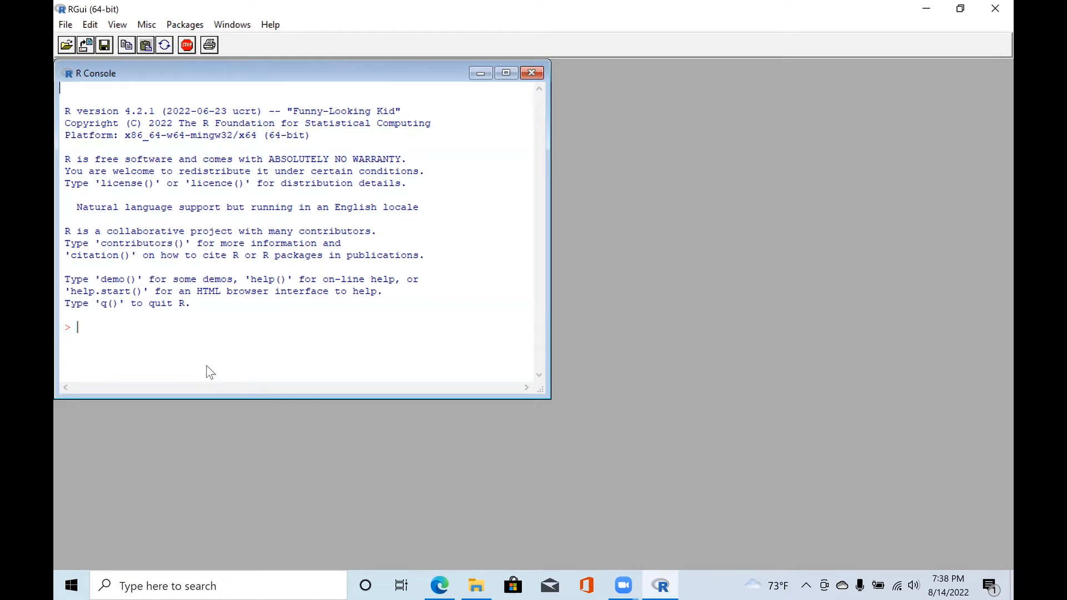
text(2+2)
key(Return)
text(seq(0,10,by)
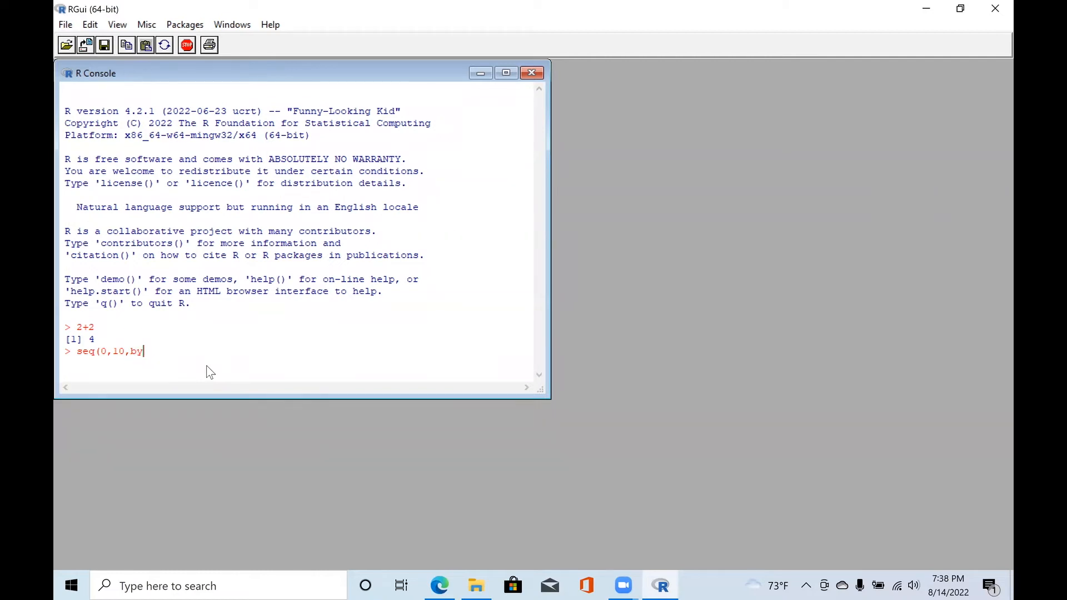
text(=0.5))
key(Return)
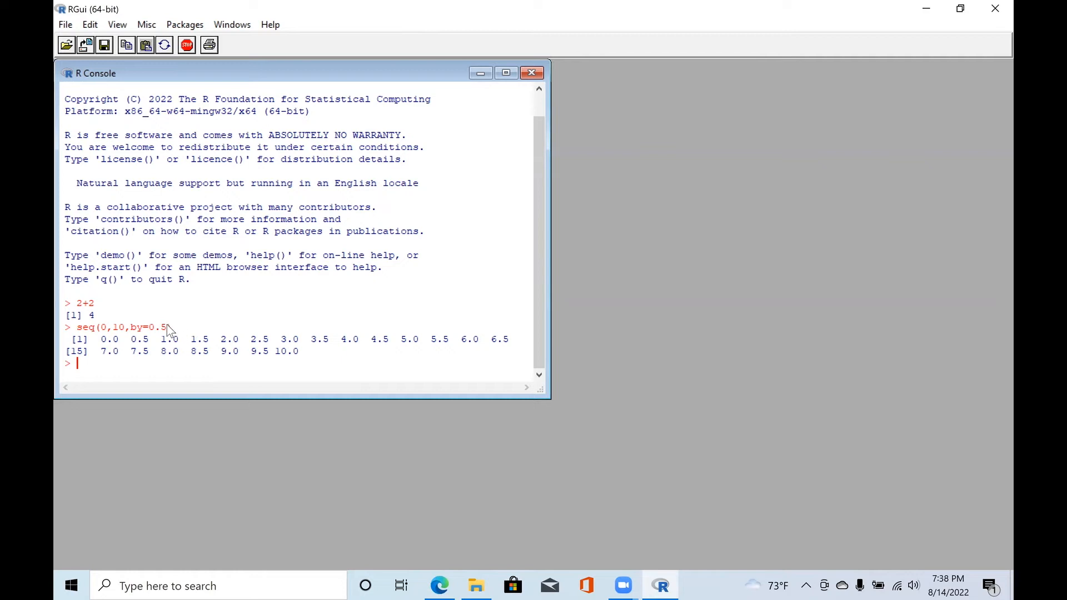
Step: Recall the seq(0,10,by=0.5) command at the console prompt and move the text cursor back to its by argument
drag(176, 328, 118, 327)
click(117, 327)
key(Up)
key(Left)
key(Left)
key(Left)
key(Left)
key(Left)
key(Left)
key(Left)
Step: Quit R without saving the workspace image
click(994, 9)
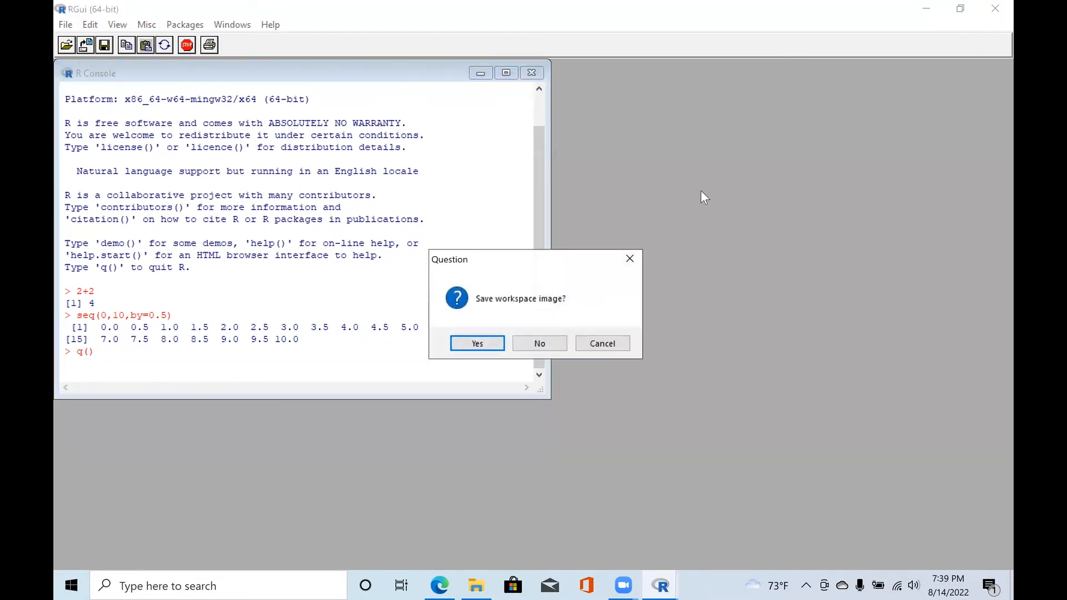
click(539, 343)
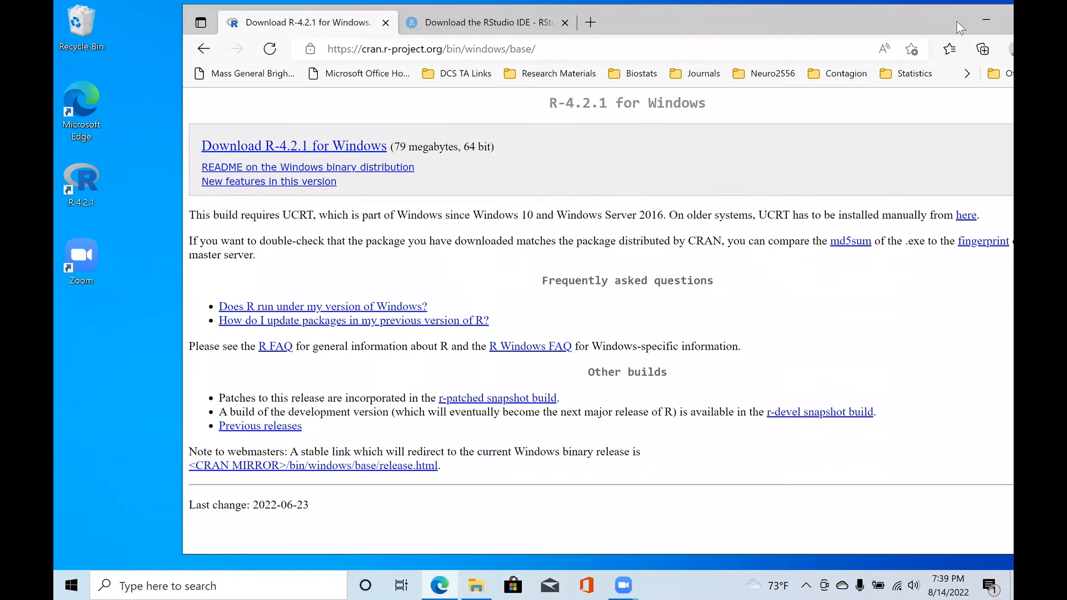
Step: Reposition the browser window and examine the edition comparison on the RStudio download page, especially the free RStudio Desktop option
drag(956, 21, 858, 24)
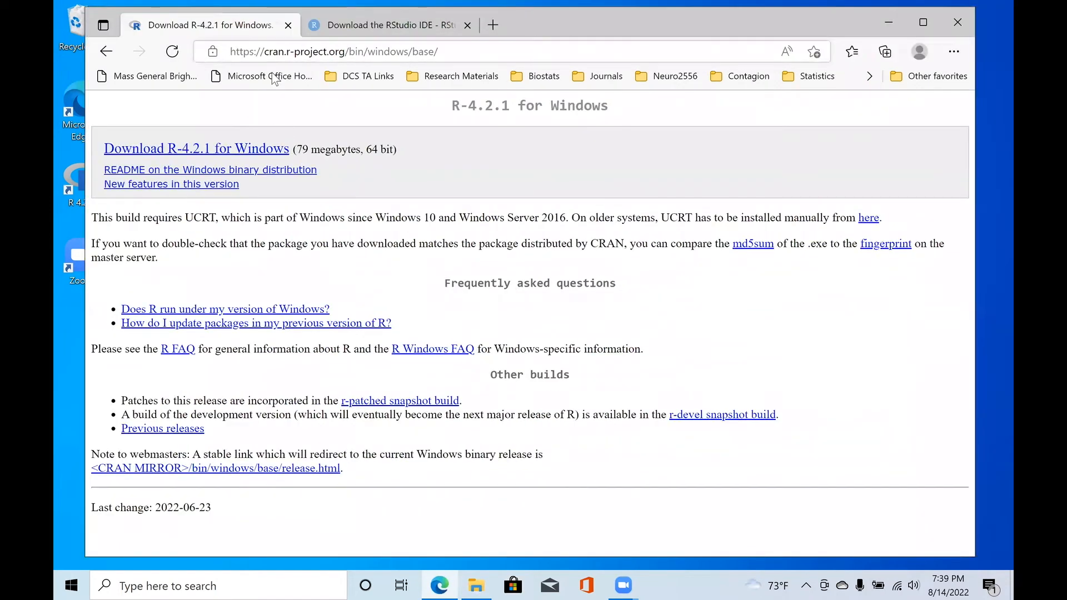
key(ctrl+Tab)
scroll(507, 209, down, 7)
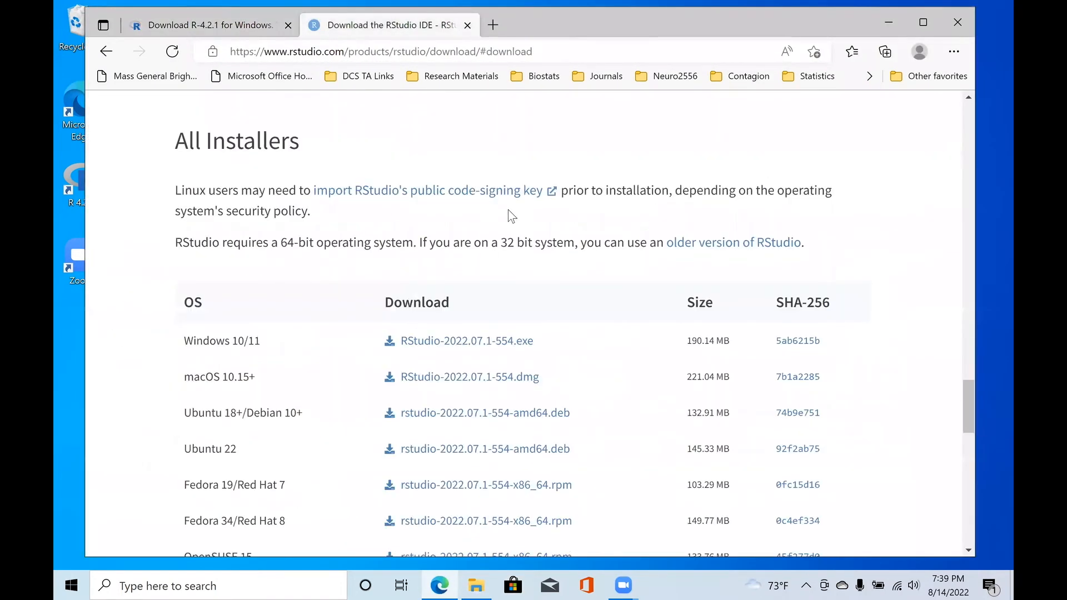
scroll(515, 131, up, 12)
scroll(515, 131, up, 12)
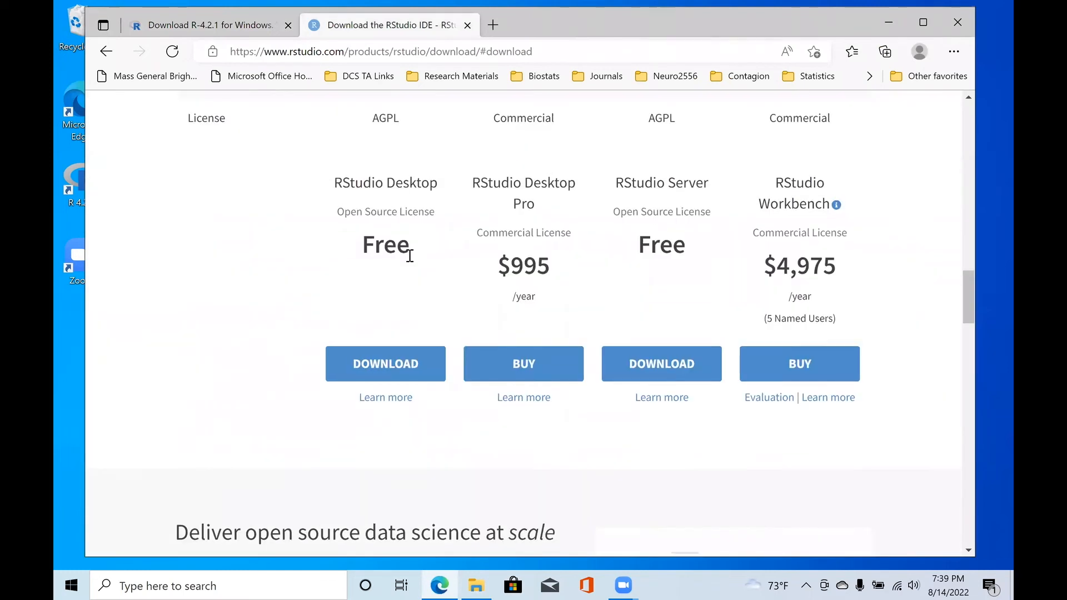
scroll(404, 201, up, 10)
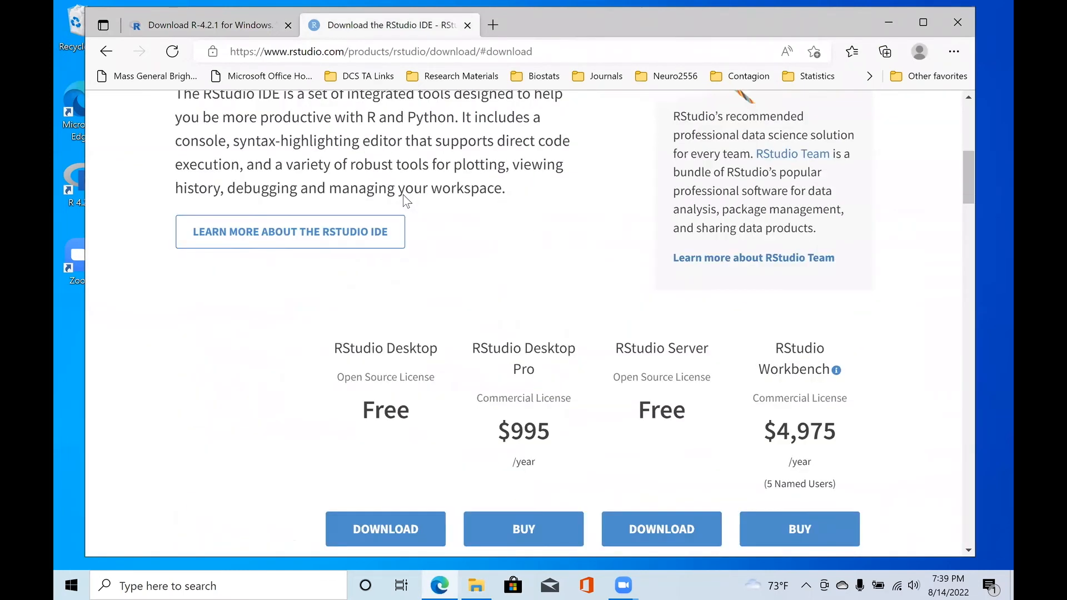
scroll(514, 383, up, 5)
scroll(657, 252, up, 1)
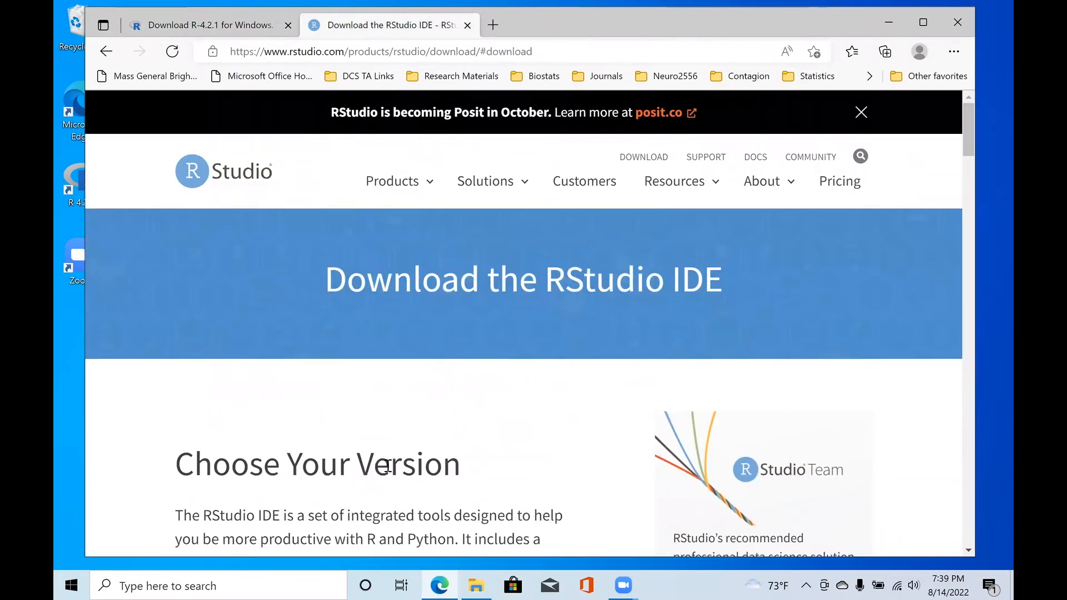
scroll(387, 473, down, 2)
scroll(388, 472, down, 8)
scroll(333, 389, up, 1)
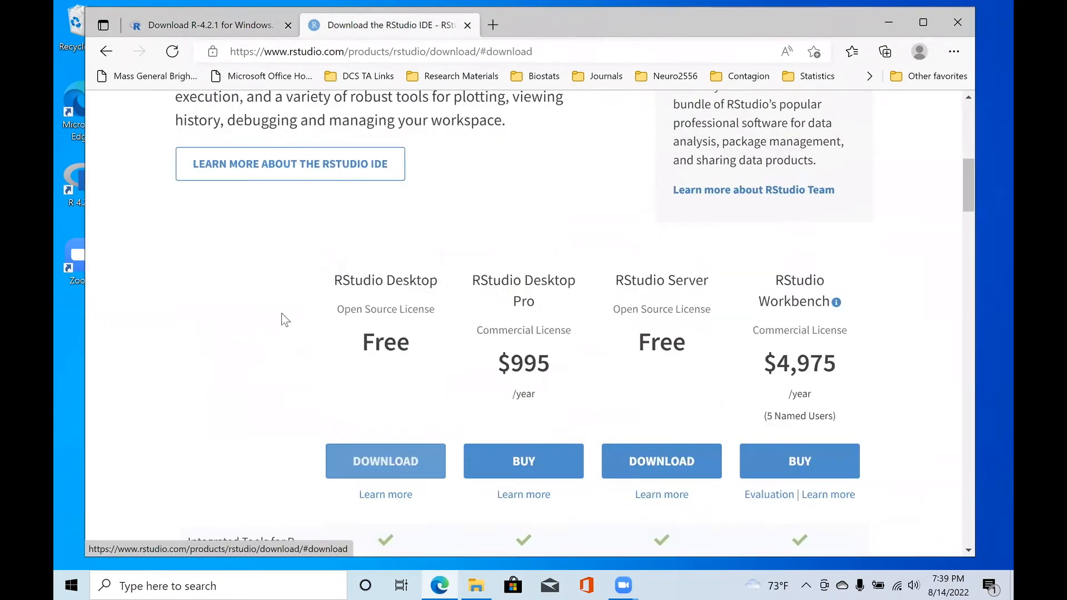
drag(342, 281, 427, 281)
click(424, 281)
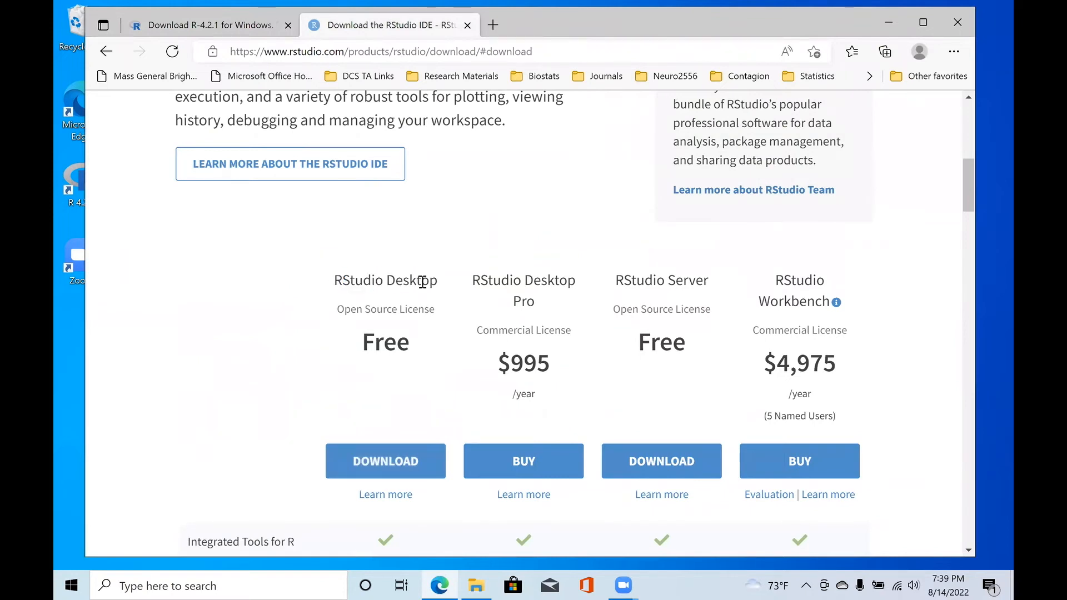
Step: Download the free RStudio Desktop 2022.07.1+554 installer for Windows and check its system requirement
click(393, 464)
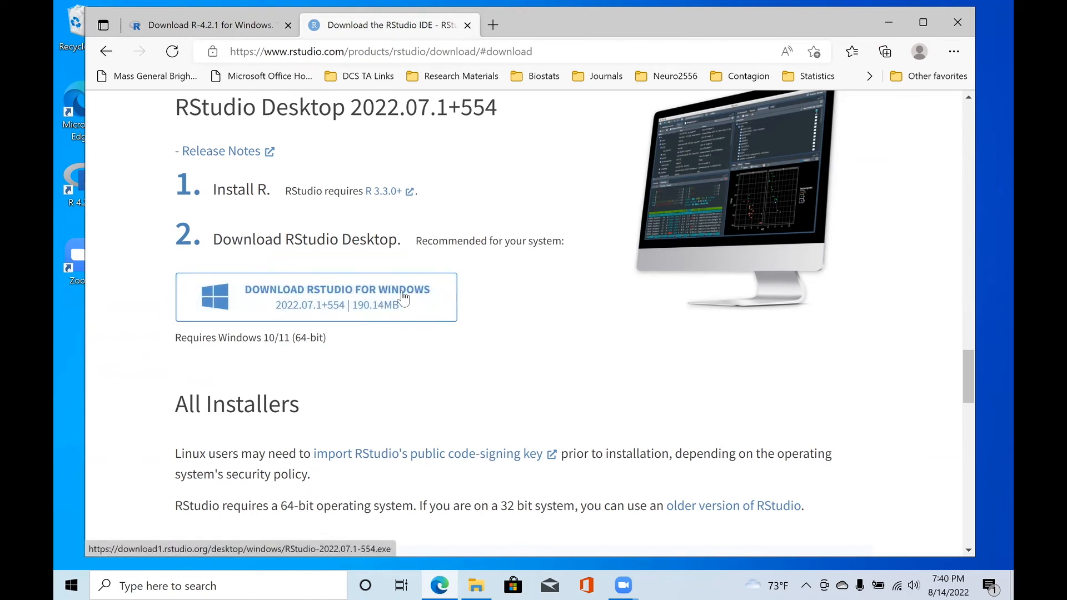
click(429, 305)
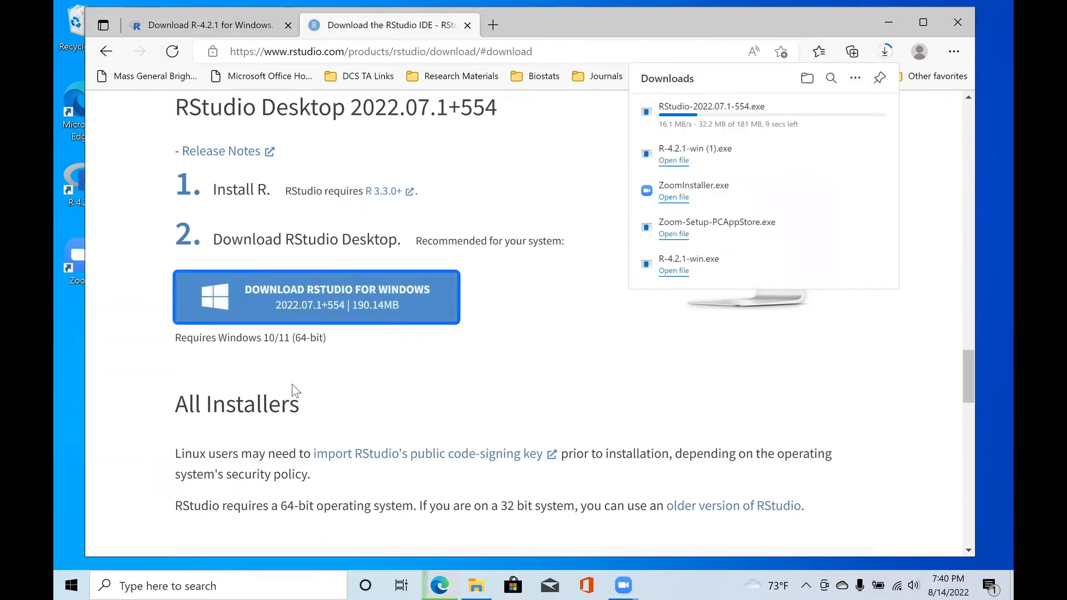
drag(218, 337, 334, 336)
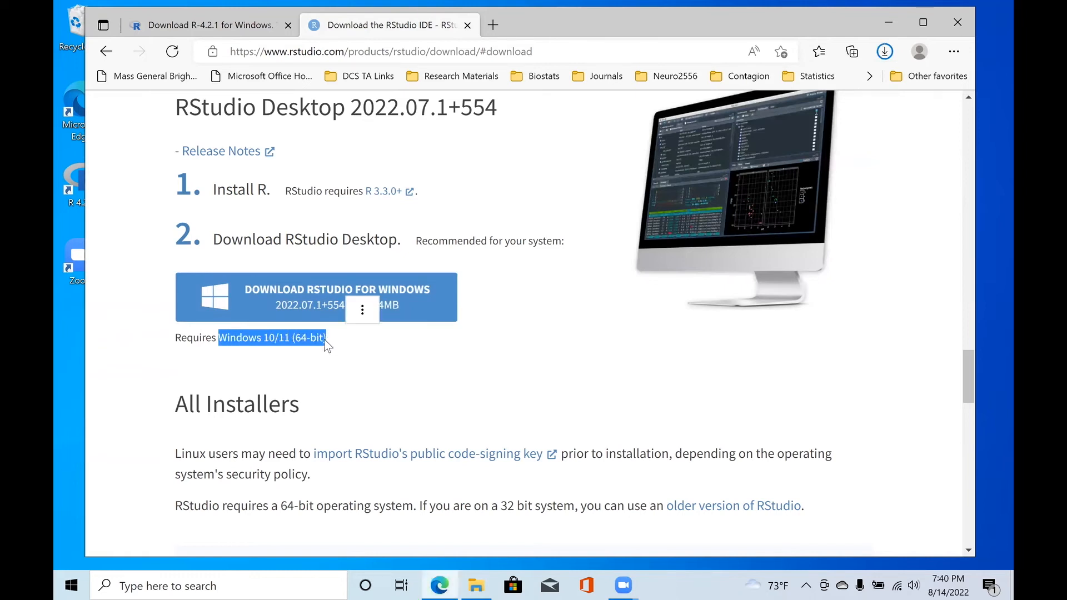
click(325, 339)
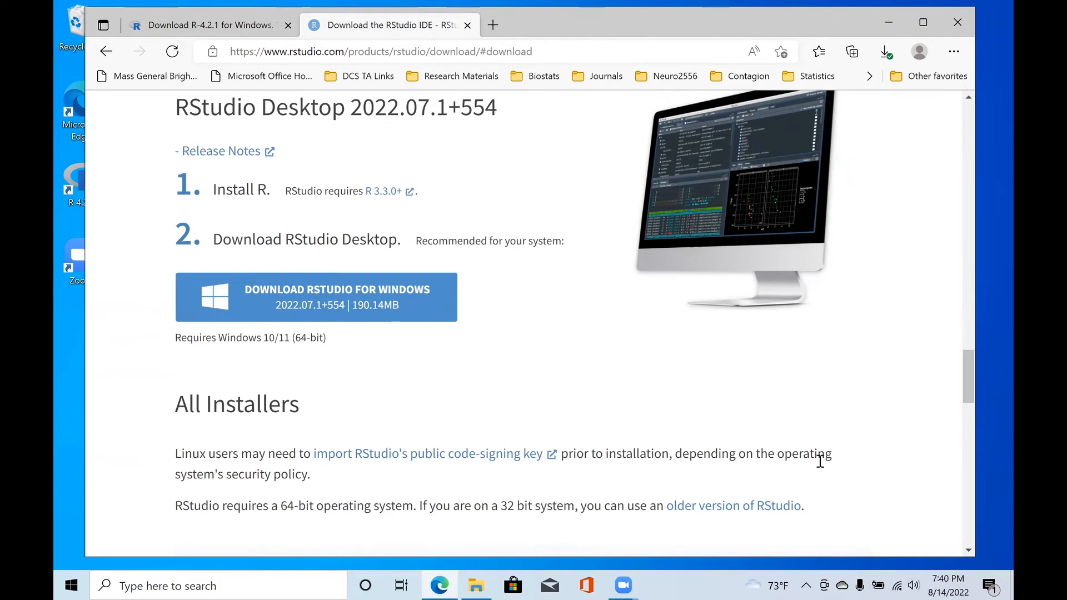
Step: Run the downloaded RStudio-2022.07.1-554 installer from its folder, installing to C:\Program Files\RStudio with the RStudio Start Menu folder
click(885, 52)
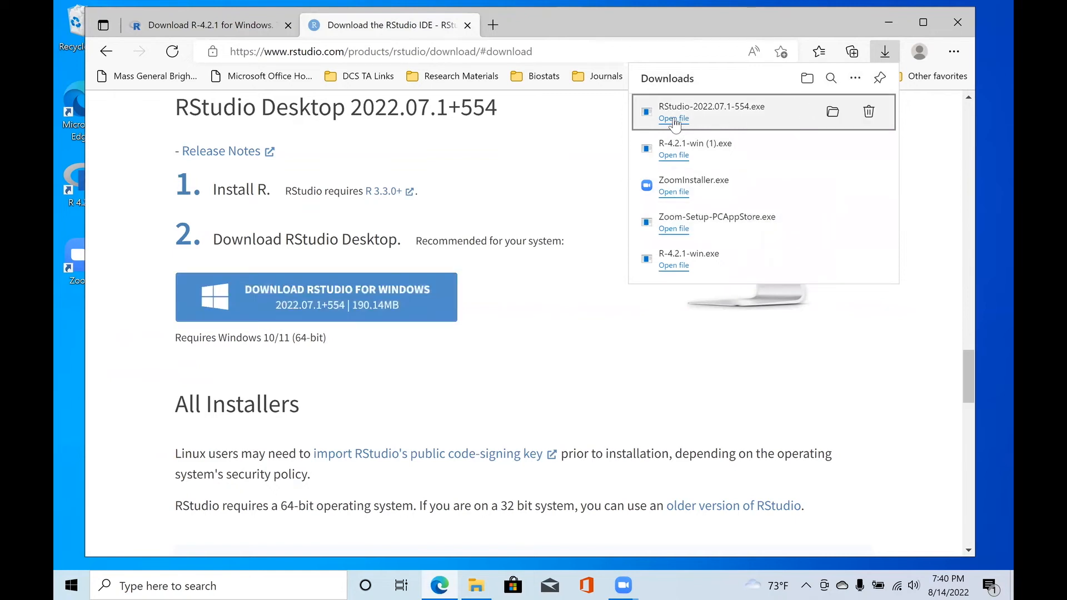
click(833, 112)
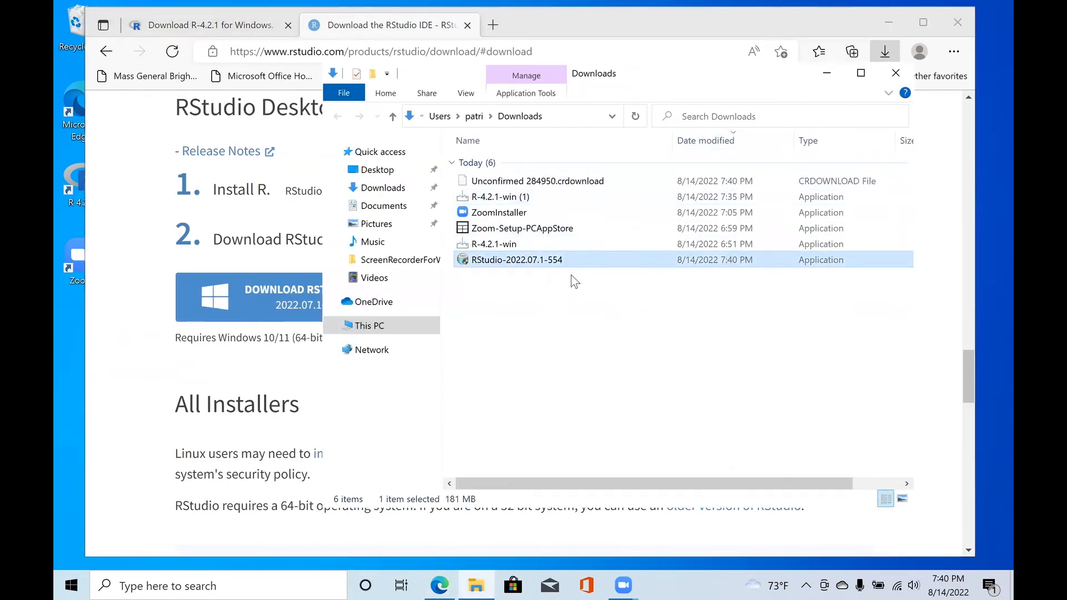
double_click(582, 264)
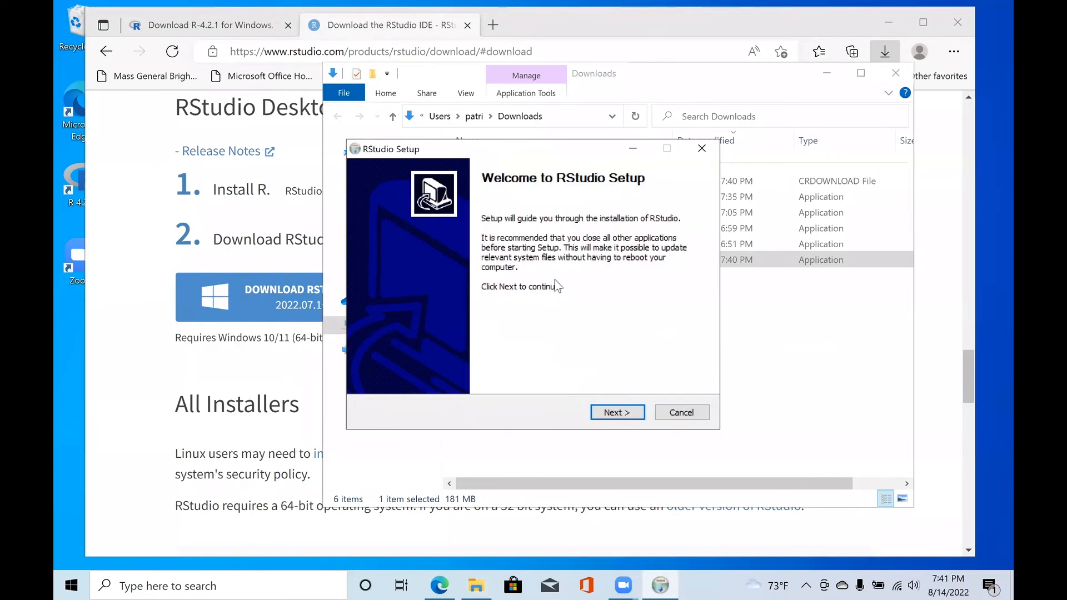
click(632, 412)
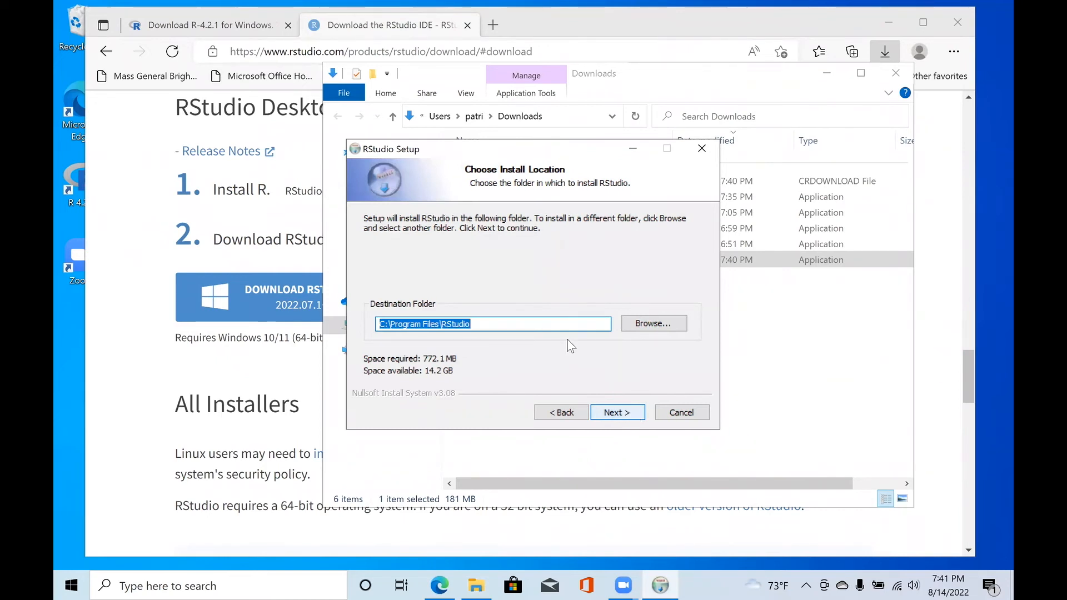
click(609, 412)
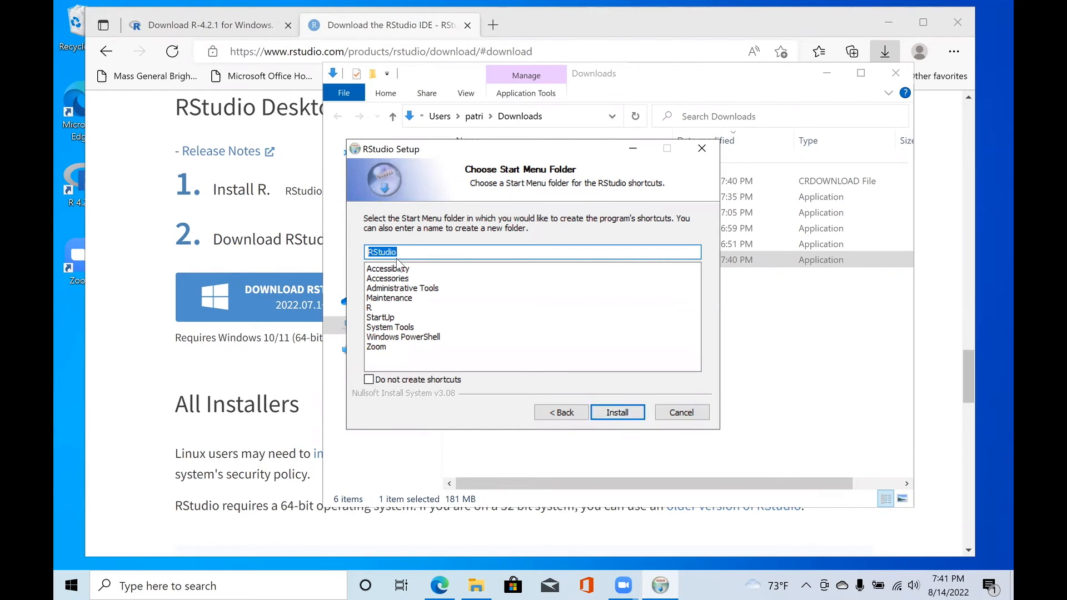
click(624, 412)
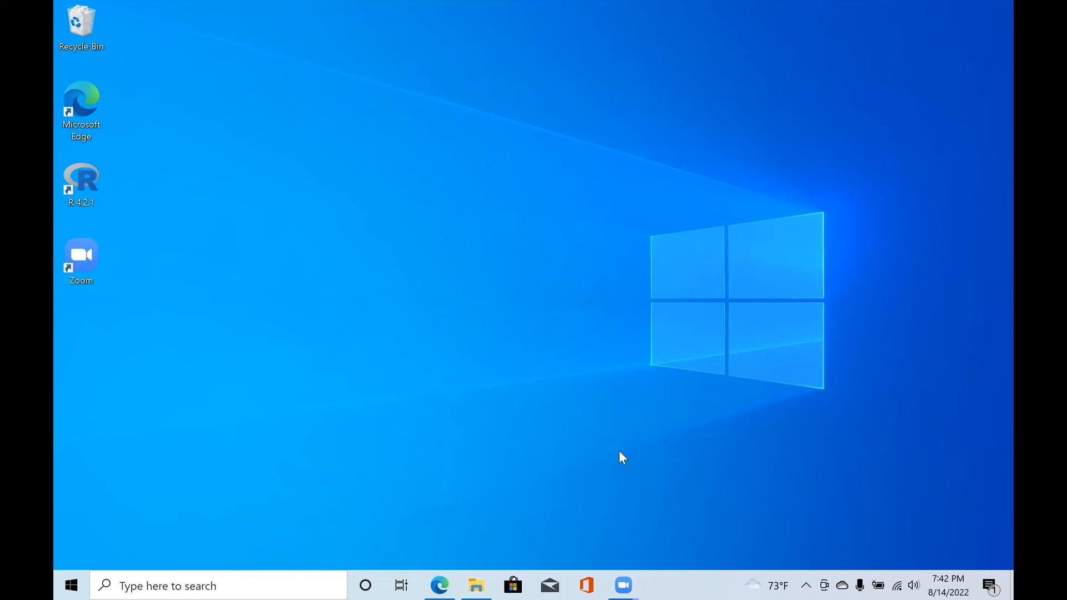
Step: Search Windows for RStudio and pin the app to the taskbar
click(213, 583)
text(RSt)
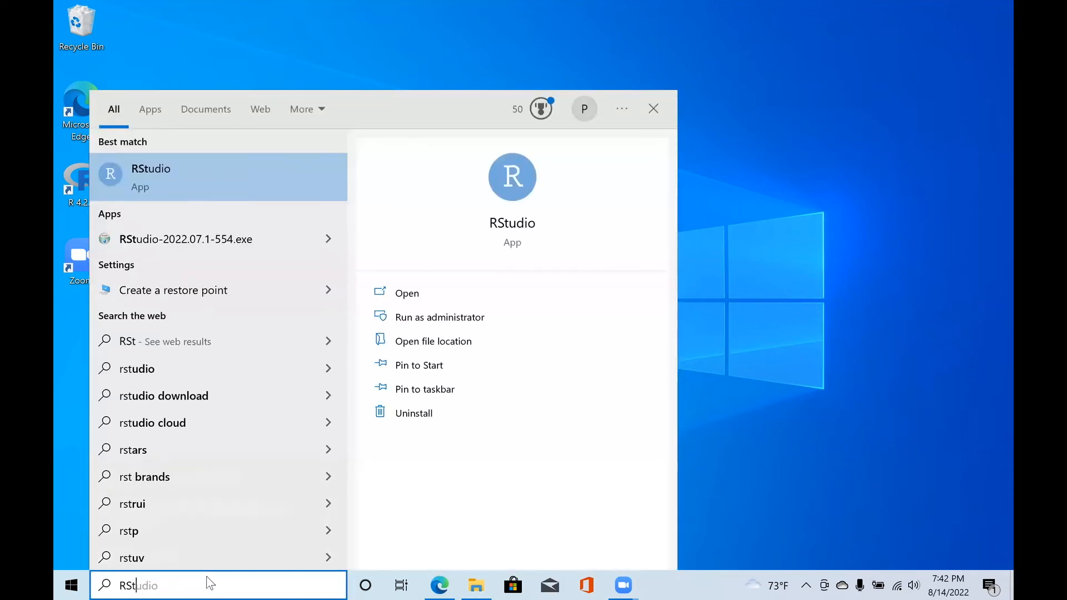
right_click(252, 175)
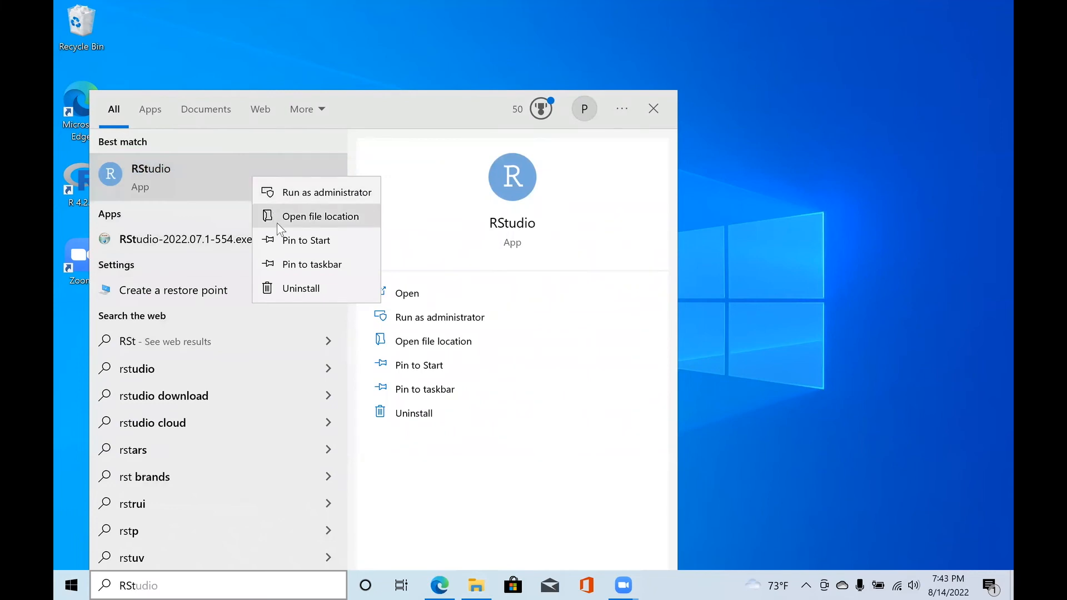
click(336, 262)
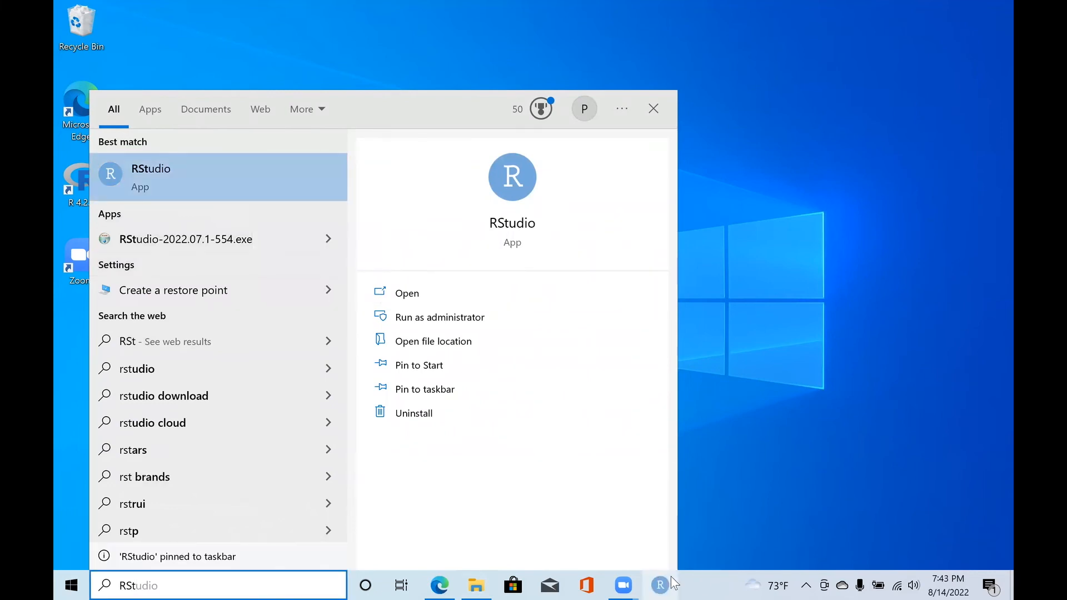
click(720, 547)
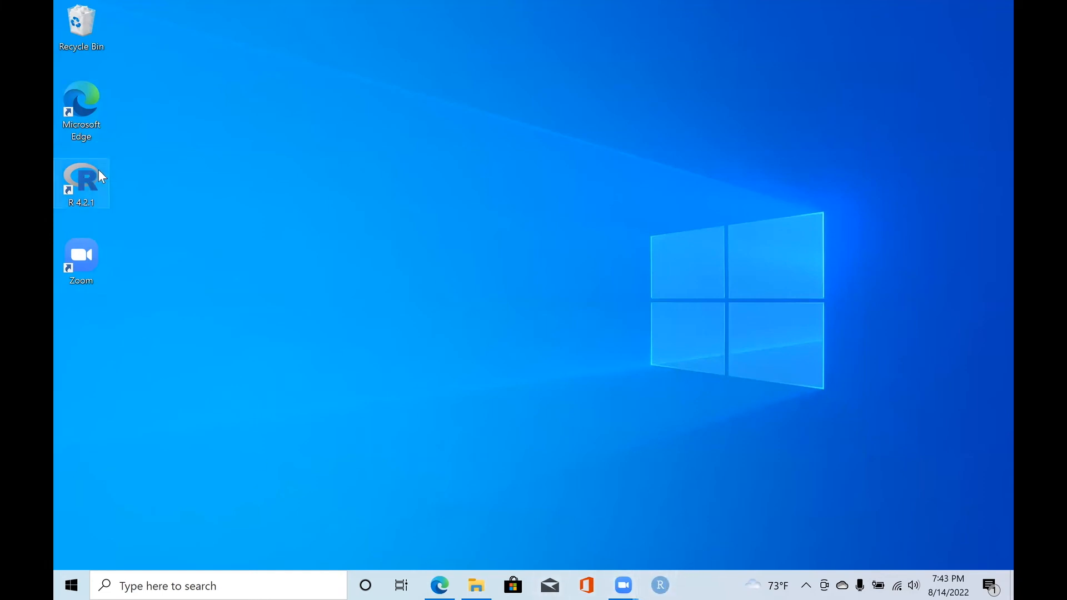
Step: Open RStudio alongside a reduced R 4.2.1 window and allow RStudio to upload crash reports automatically
click(664, 578)
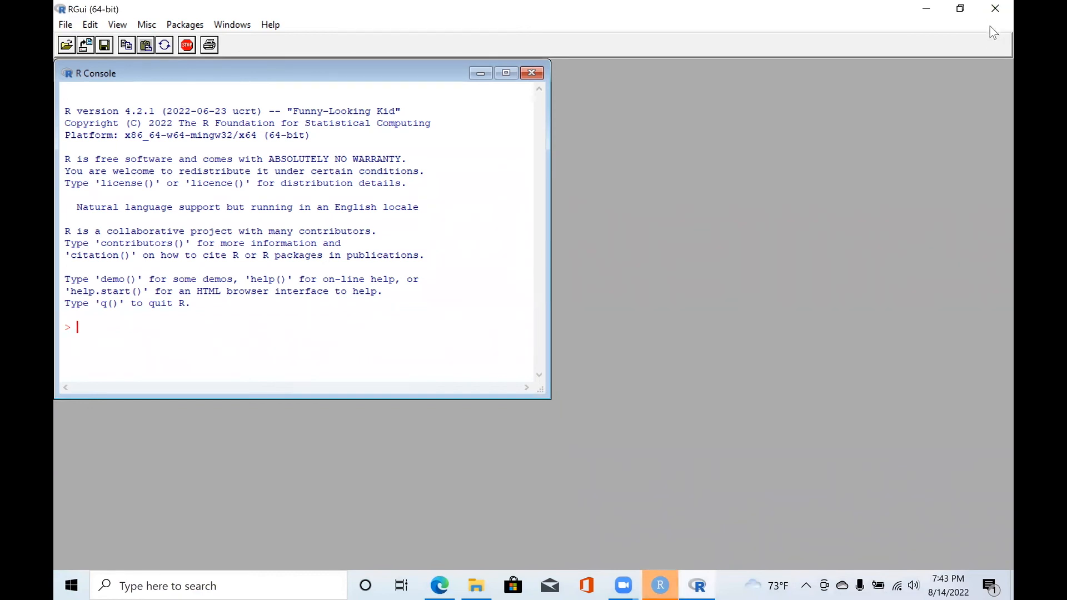
click(960, 9)
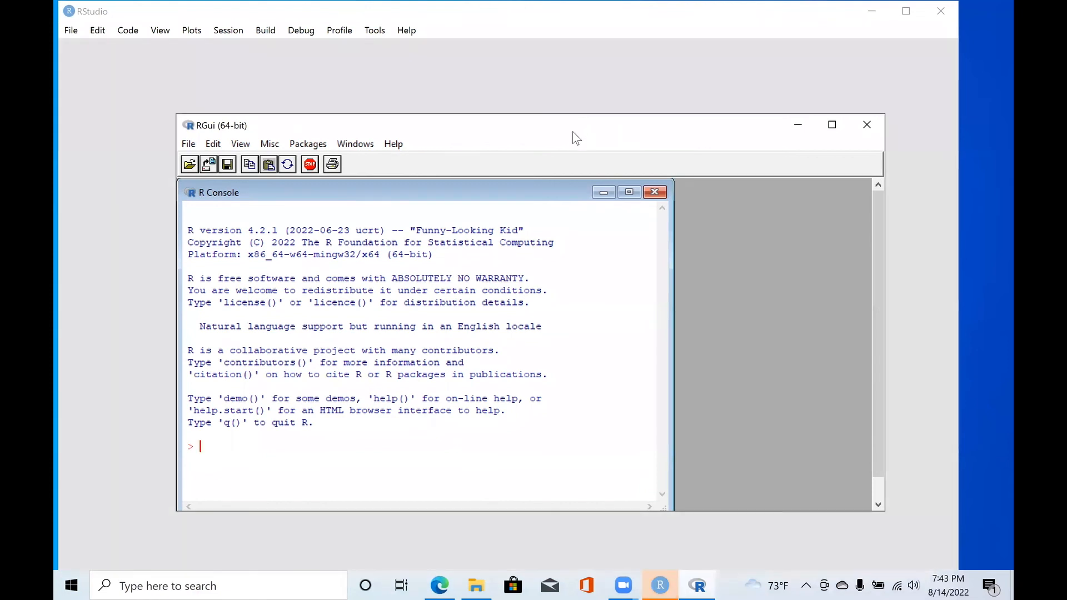
drag(572, 131, 460, 178)
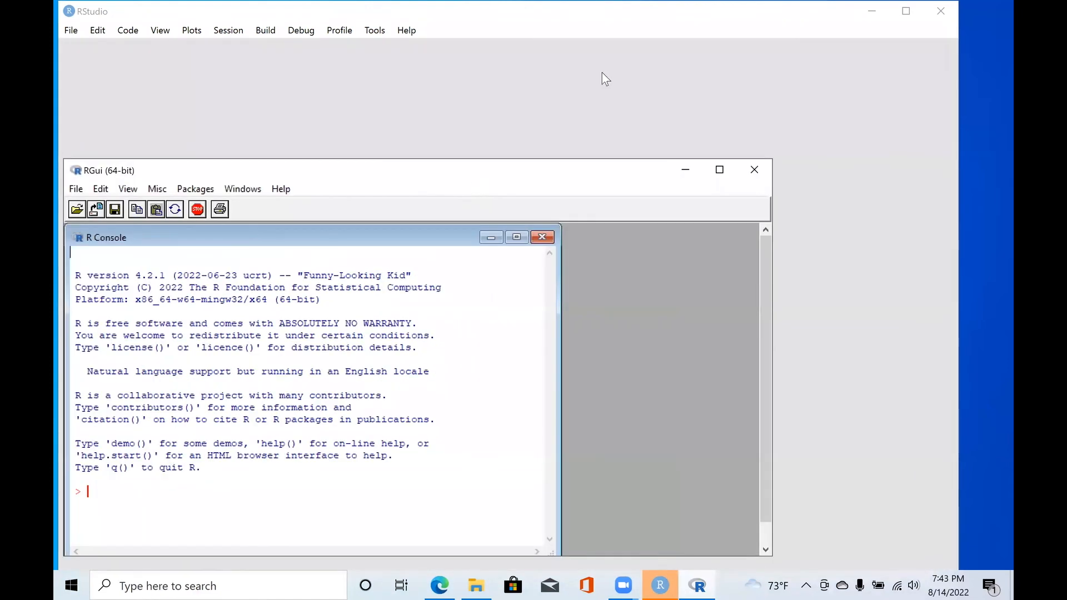
click(183, 12)
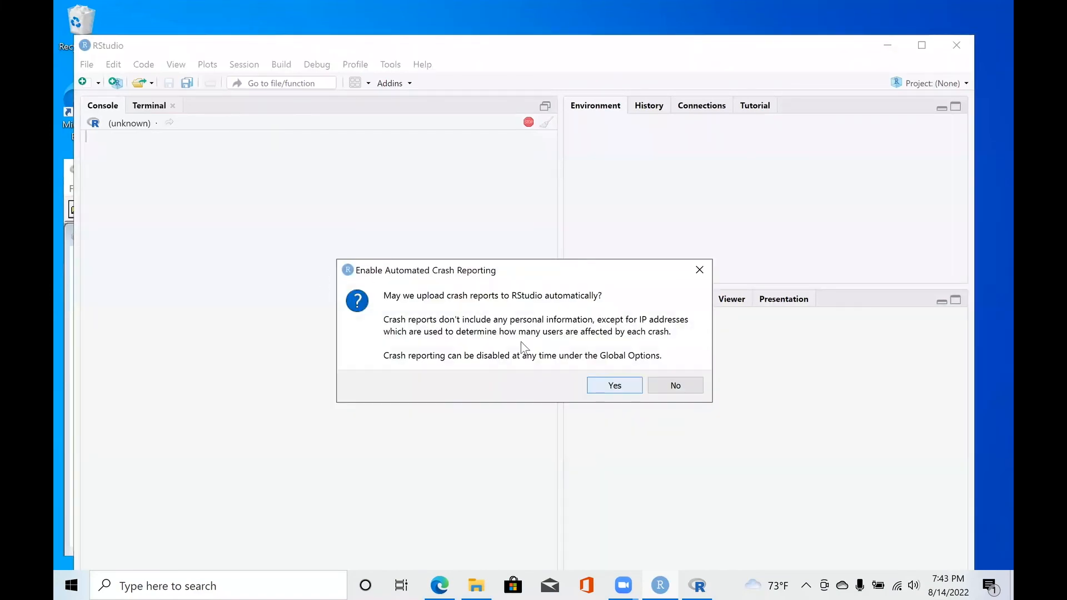
click(609, 387)
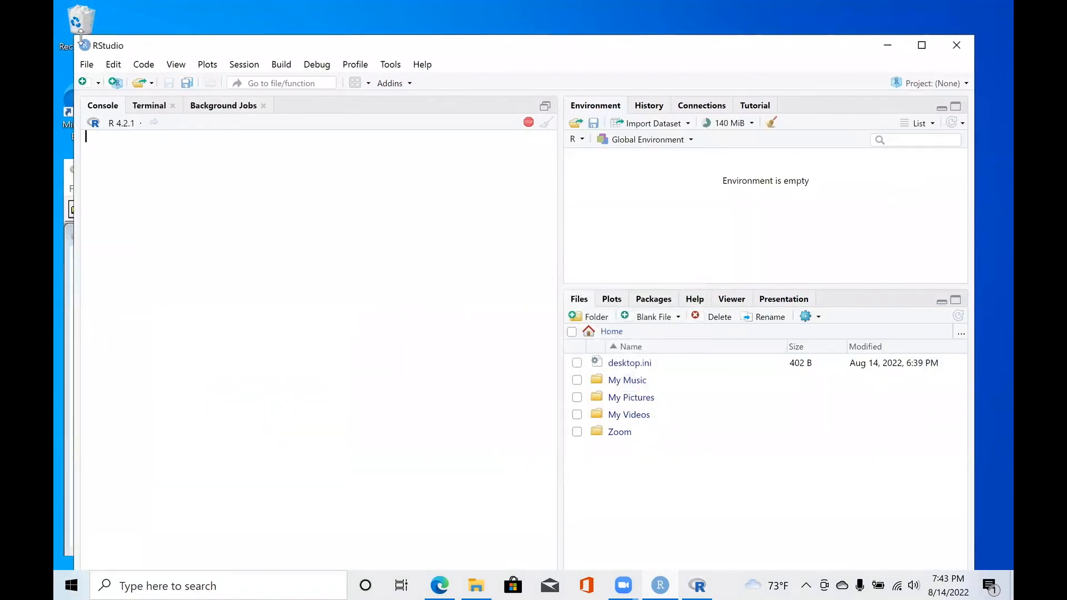
Step: Resize and move the RGui and RStudio windows so that both consoles sit side by side
drag(78, 36, 368, 102)
drag(573, 116, 592, 24)
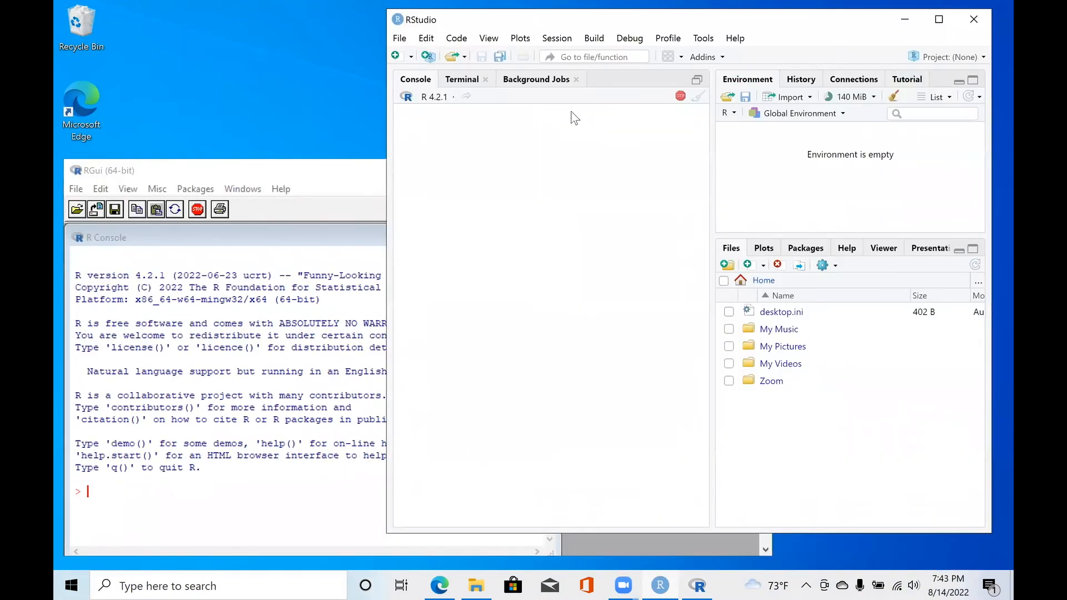
drag(334, 171, 353, 76)
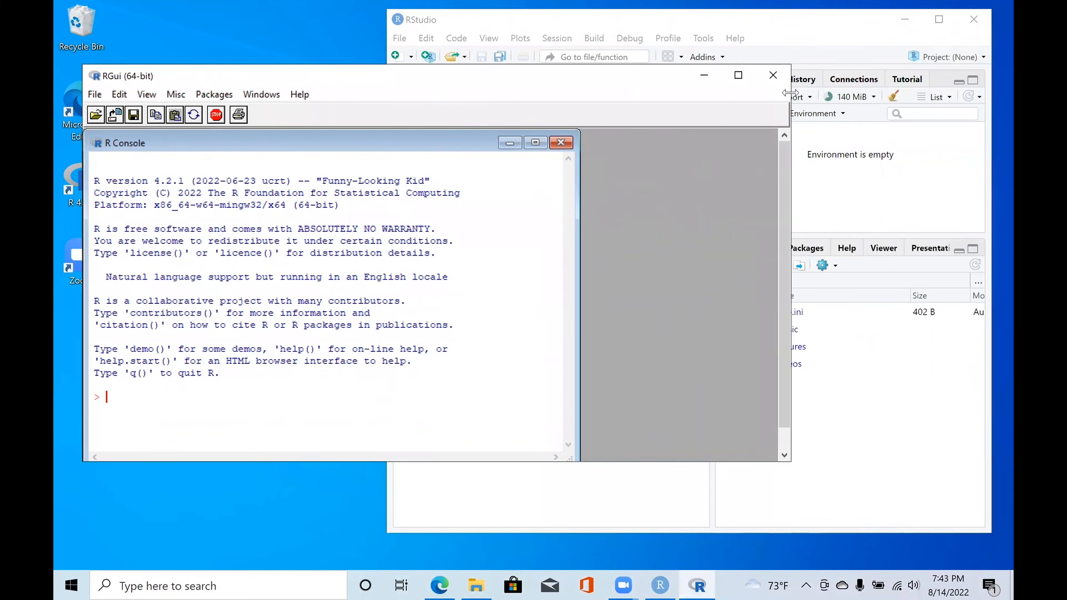
drag(789, 93, 481, 93)
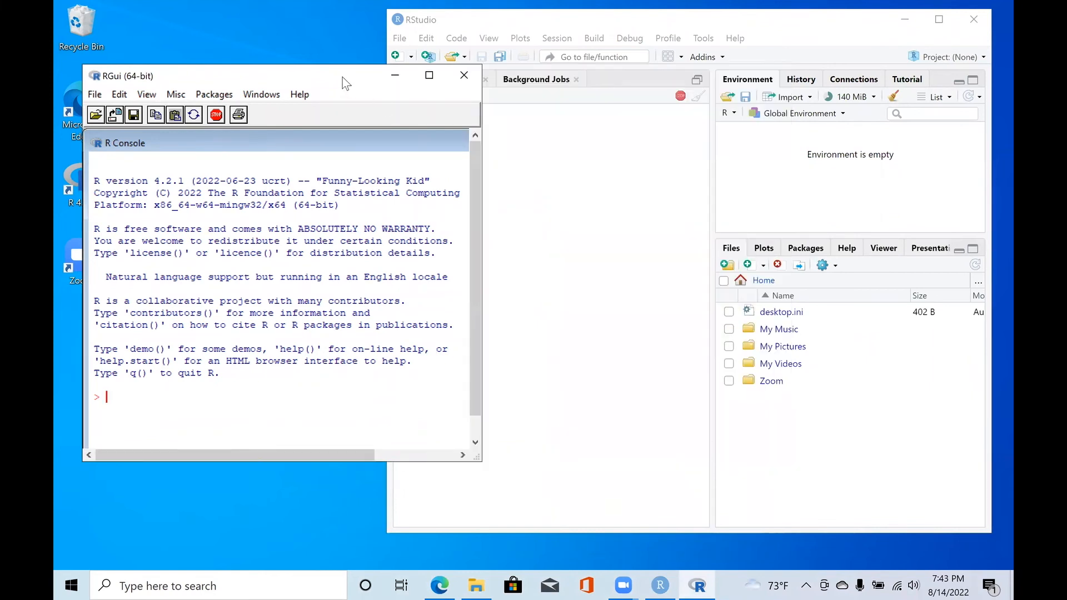
drag(342, 77, 309, 45)
key(alt+Tab)
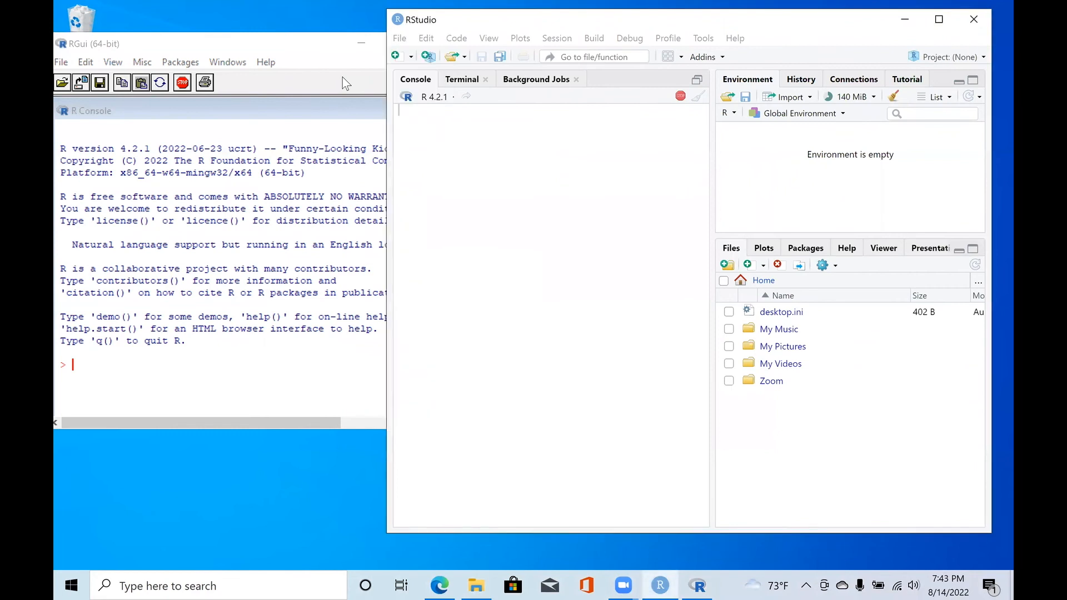
drag(683, 20, 726, 22)
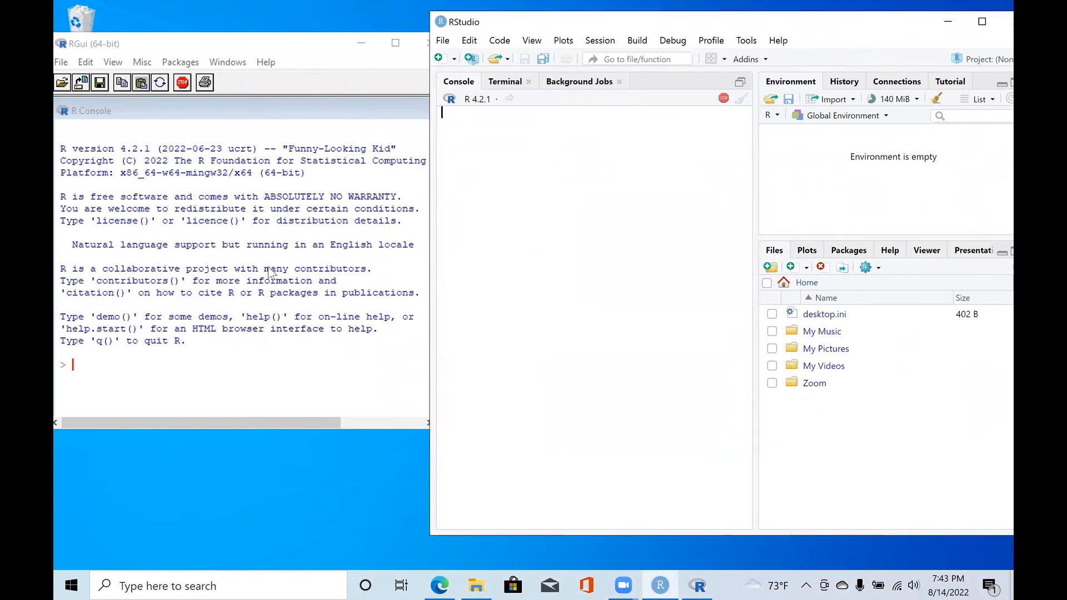
Step: Run 2+2 in the R console and in the RStudio console
click(171, 296)
text(2+2)
key(Return)
text(2)
click(700, 227)
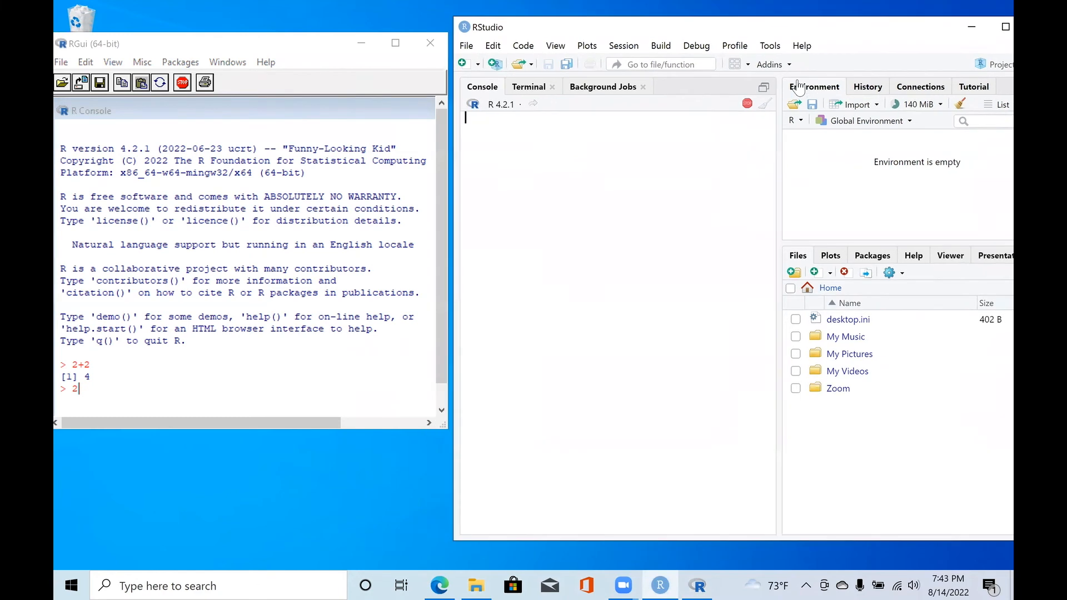
click(446, 308)
click(559, 279)
text(2+2)
key(Return)
Step: Clear the stray 2 from the R prompt and run seq(0,10,1) in both the R and RStudio consoles
click(217, 400)
key(BackSpace)
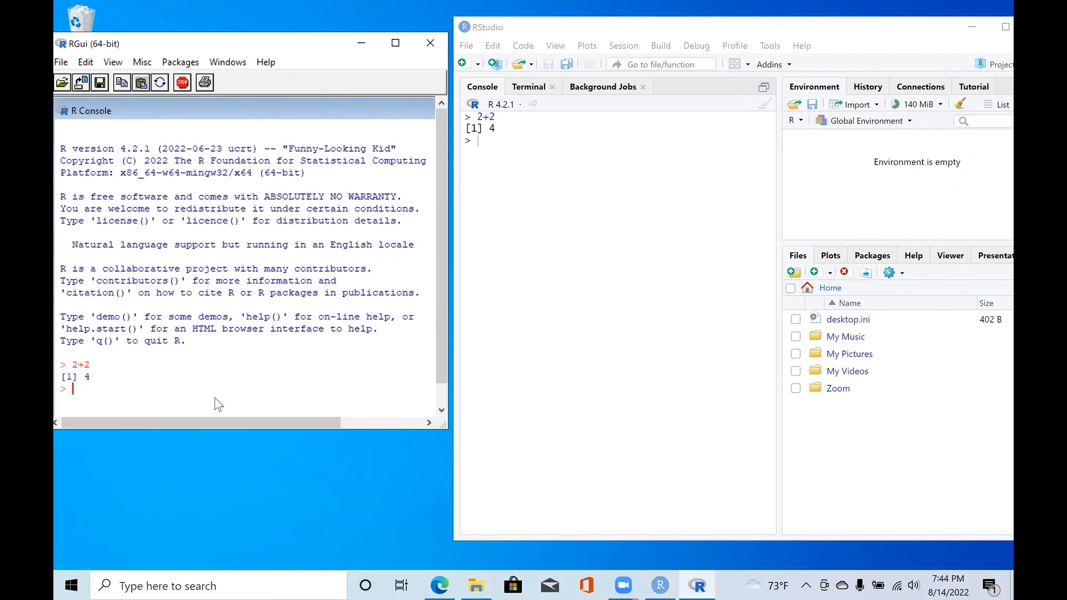
text(seq(0,10,1))
key(Return)
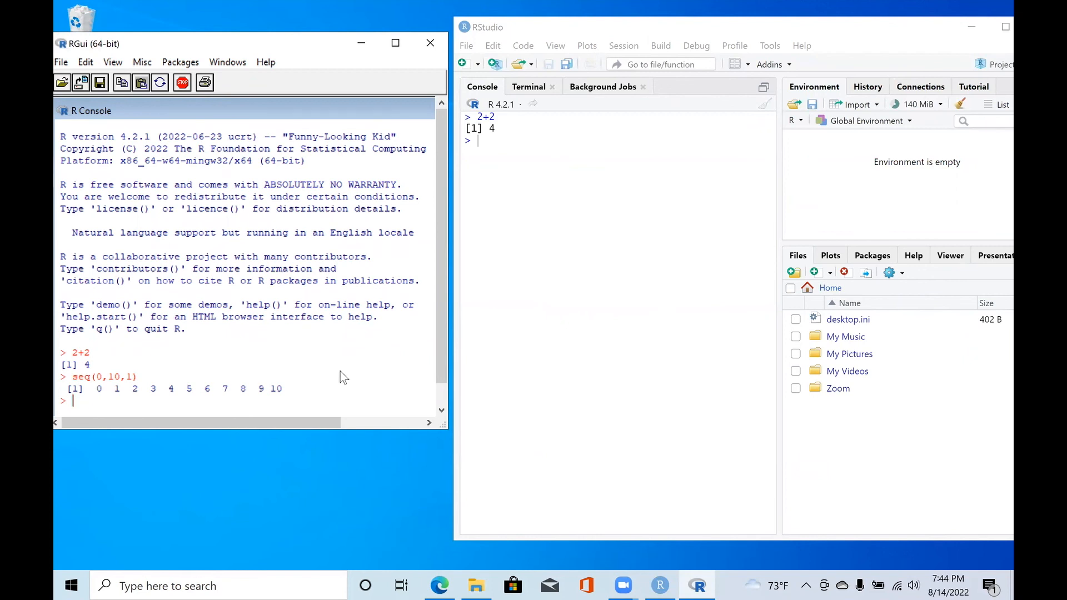
click(657, 190)
text(seq(0,10,1)
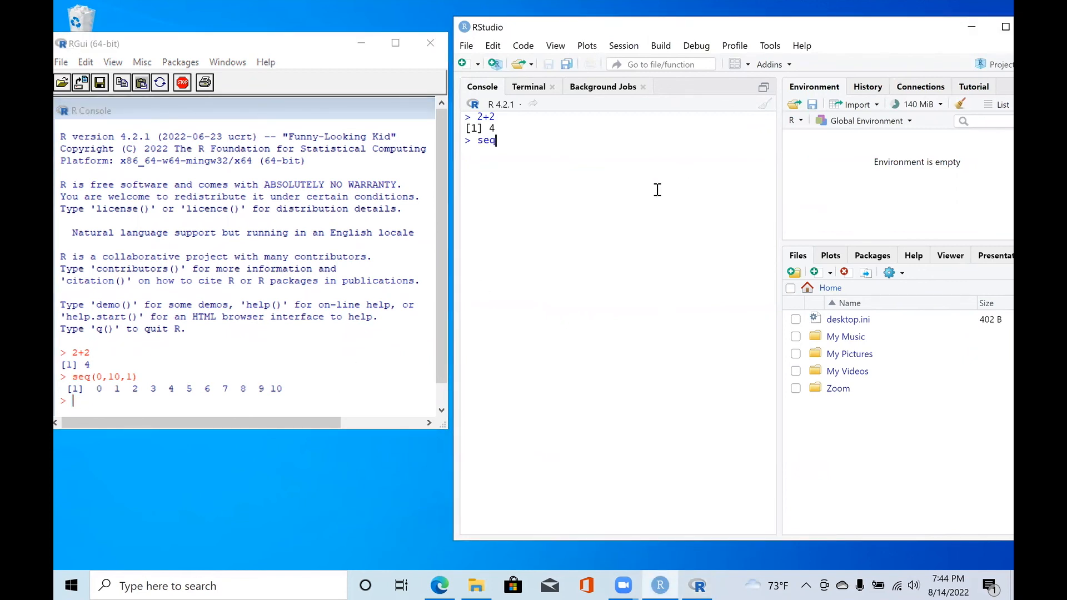
key(Return)
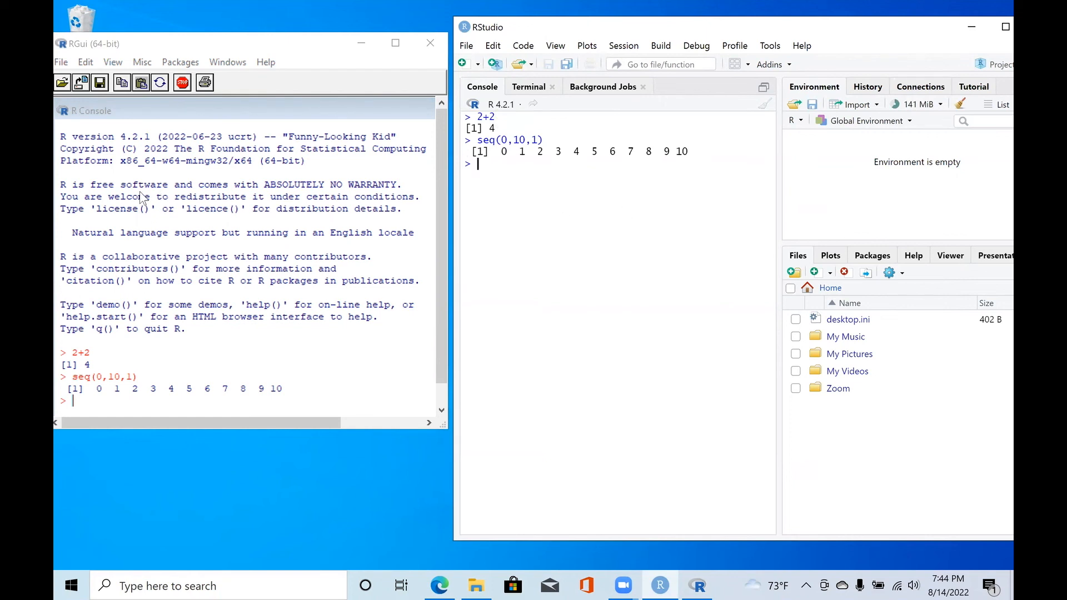
Step: Compare the plain R window with the RStudio window and its panes, shifting RStudio further into view
click(72, 217)
key(alt+Tab)
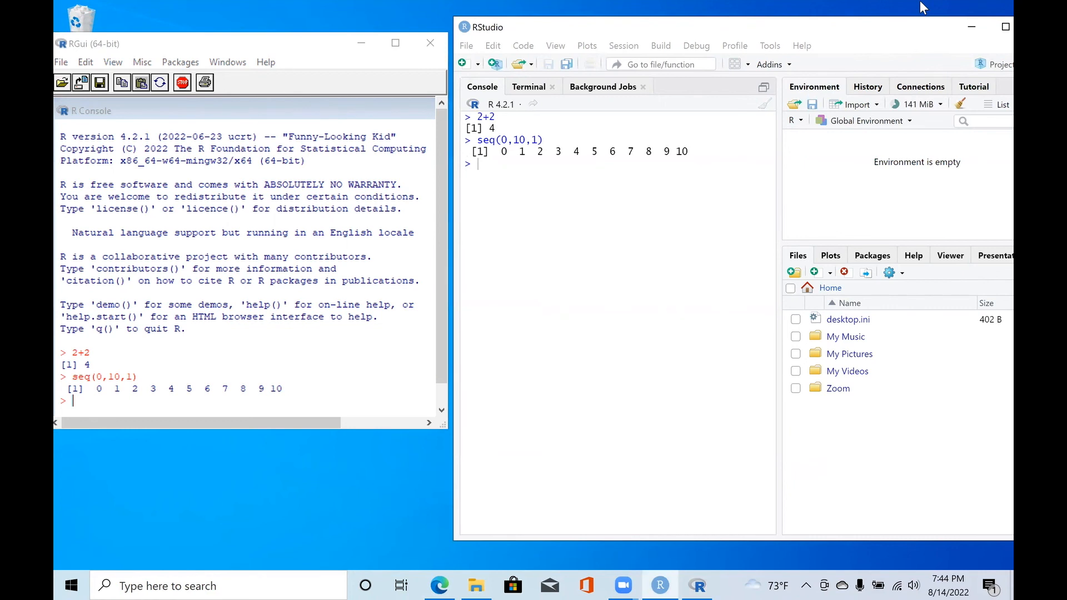
drag(921, 24, 891, 24)
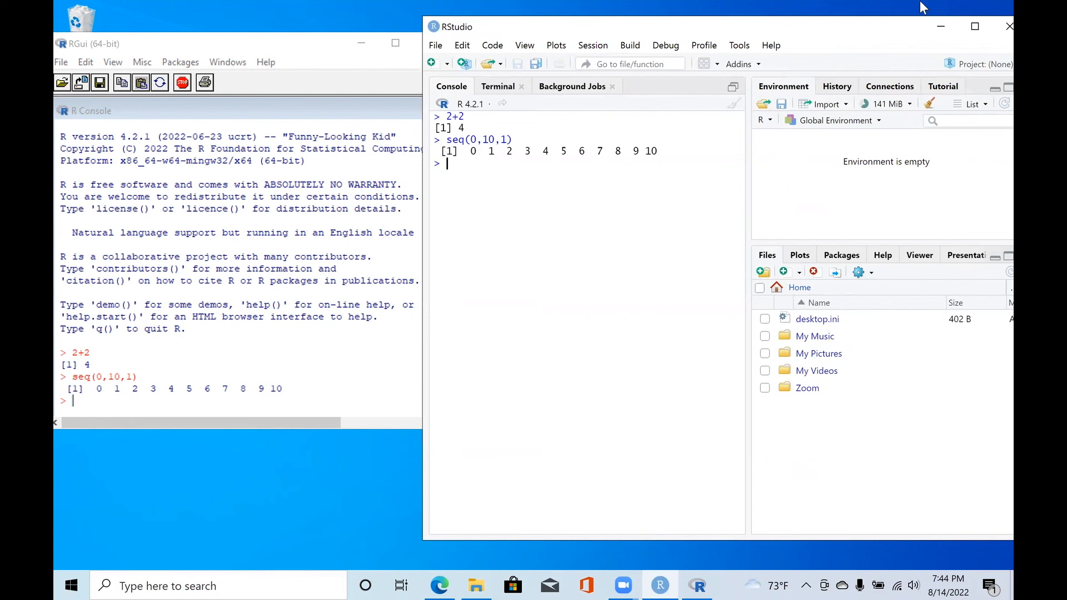
click(231, 256)
click(248, 262)
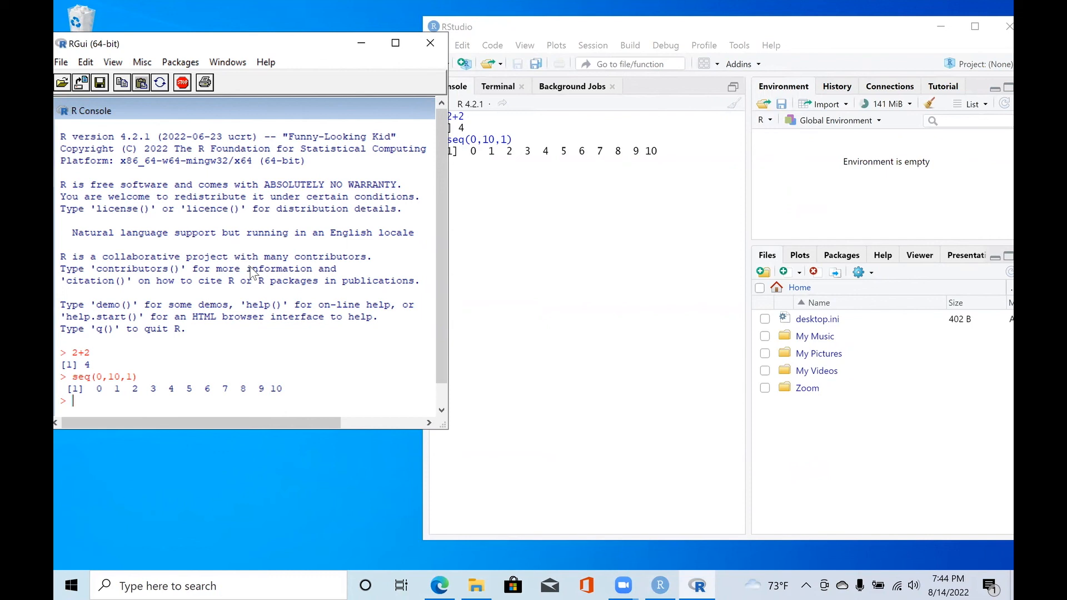
click(605, 342)
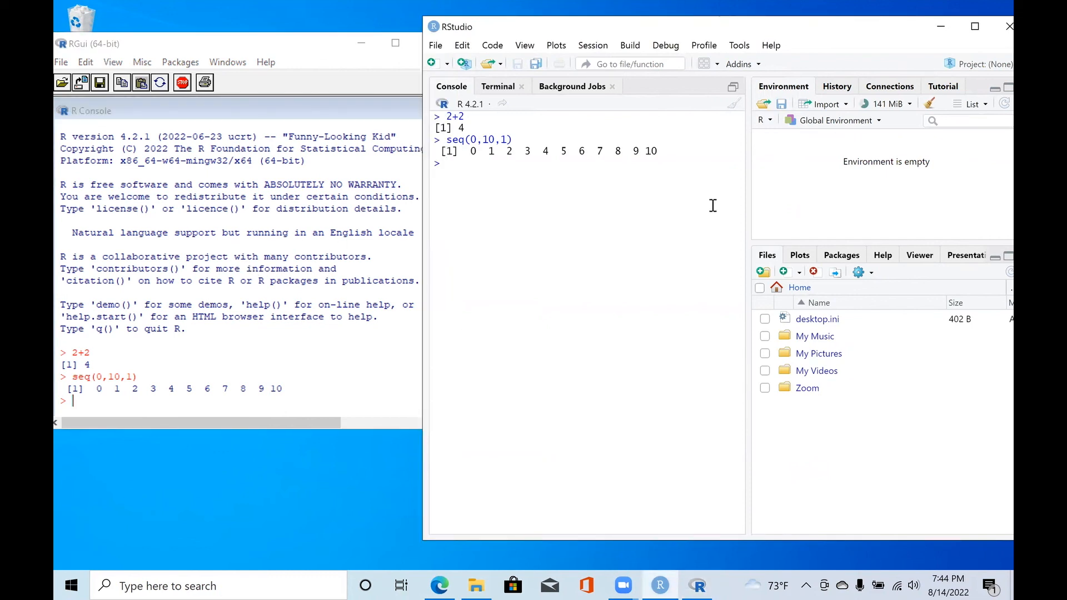
click(214, 260)
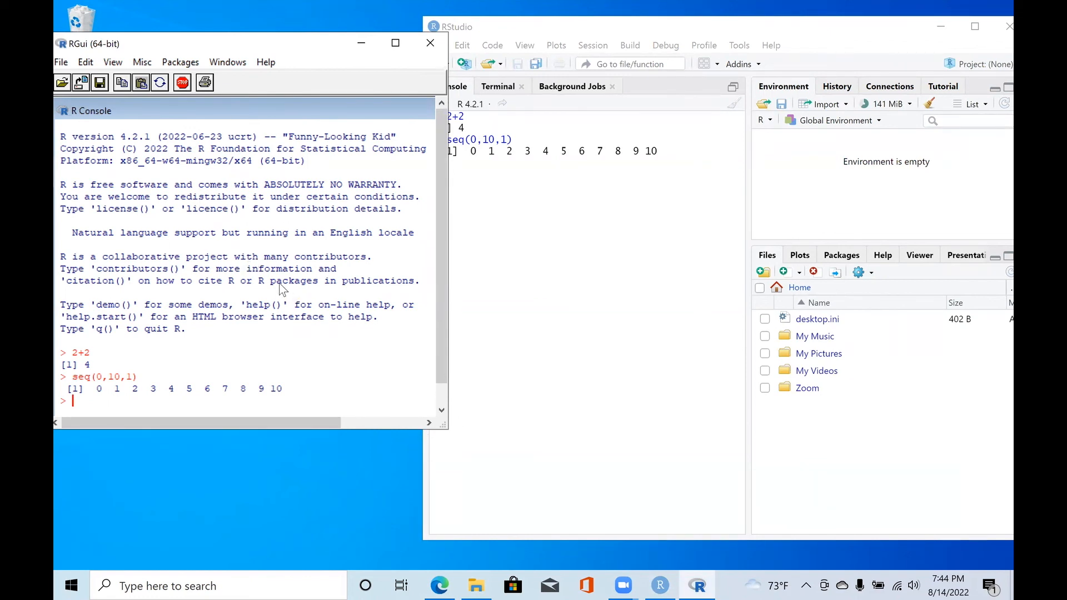
click(716, 114)
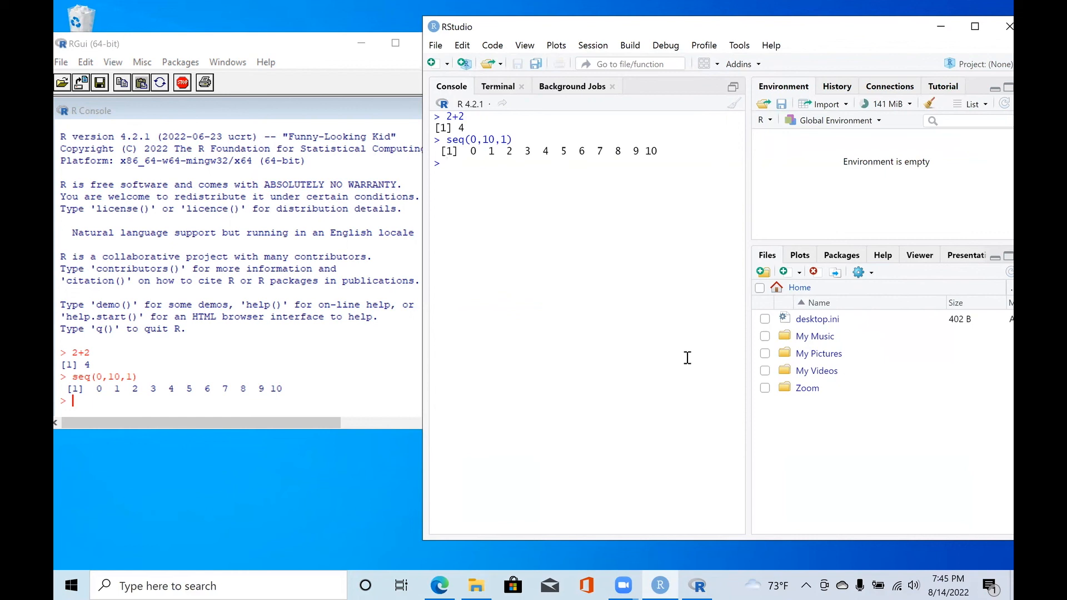
Step: Quit the standalone R without saving the workspace image and run 2+2 again in the RStudio console
click(249, 72)
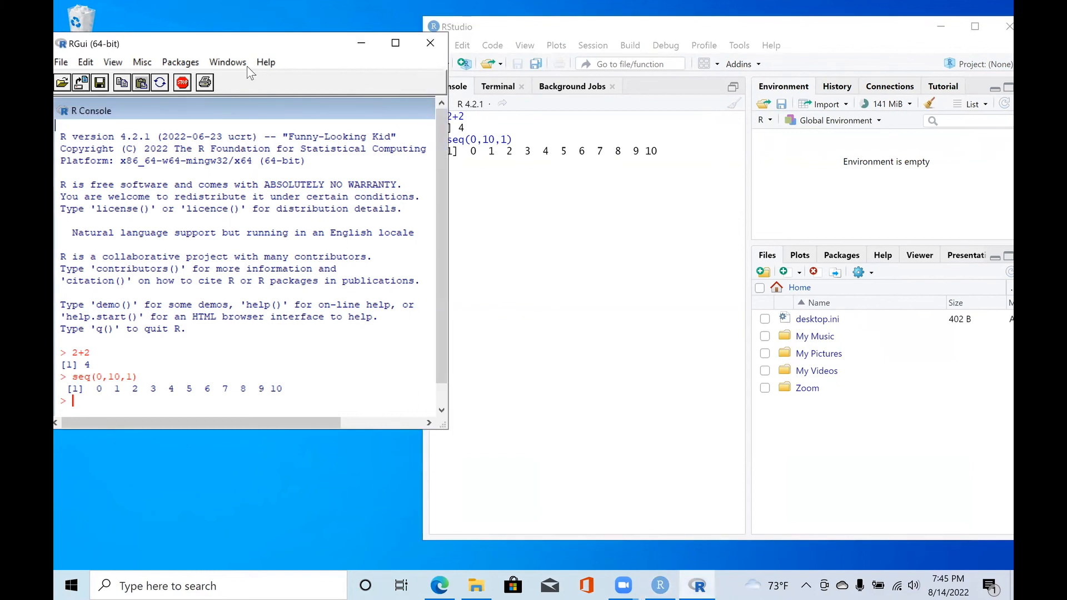
click(430, 43)
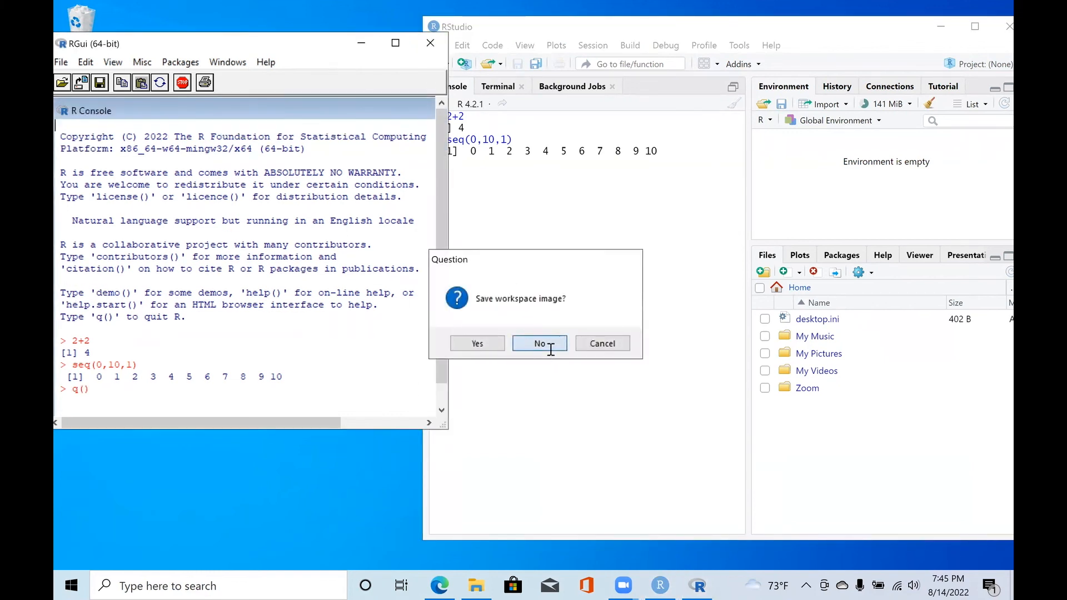
click(548, 345)
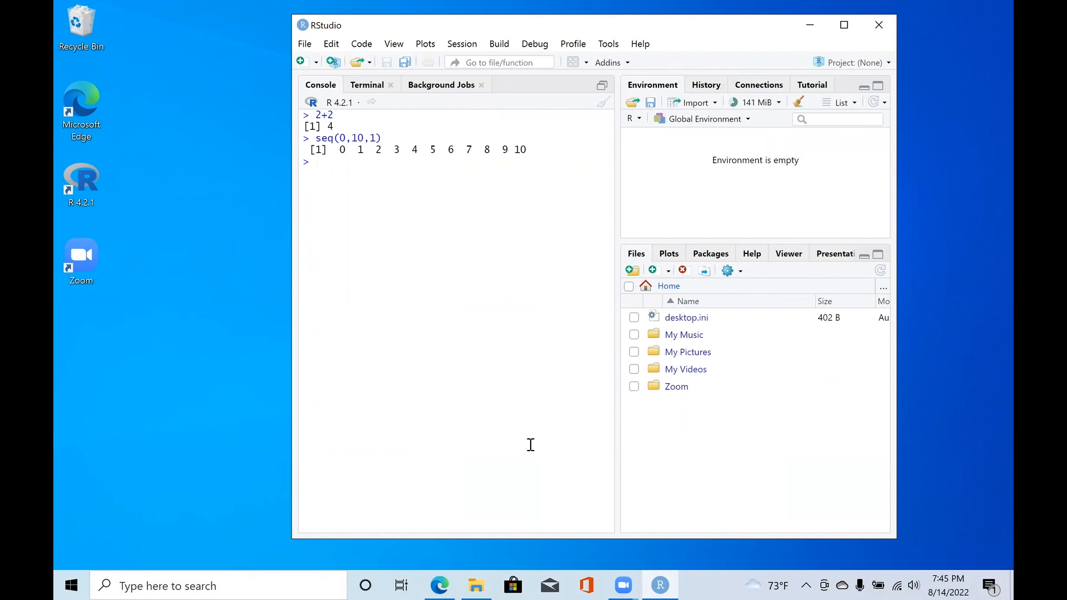
text(2+2)
key(Return)
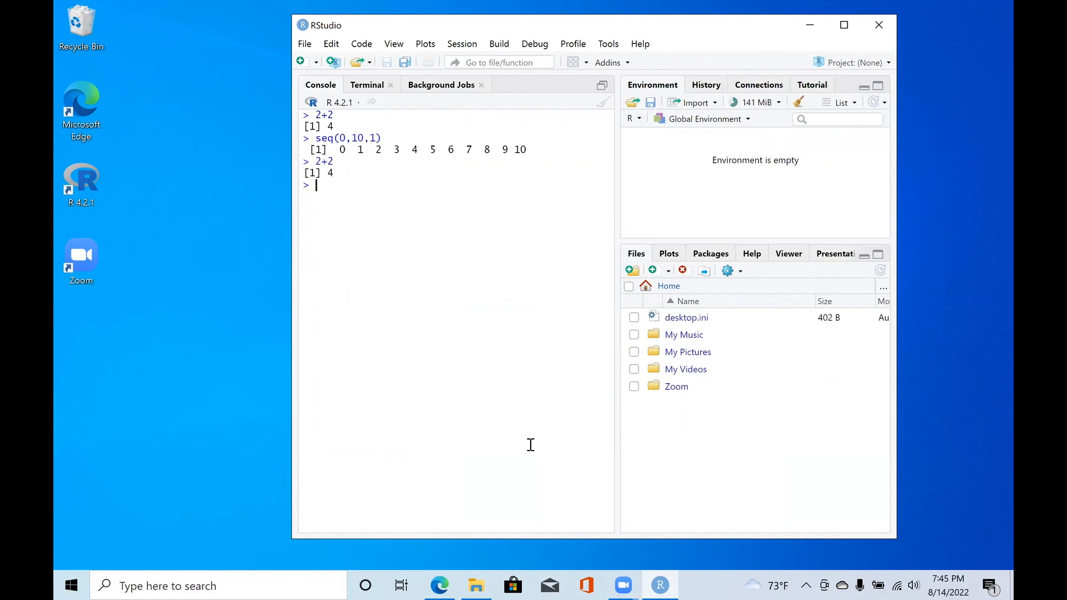